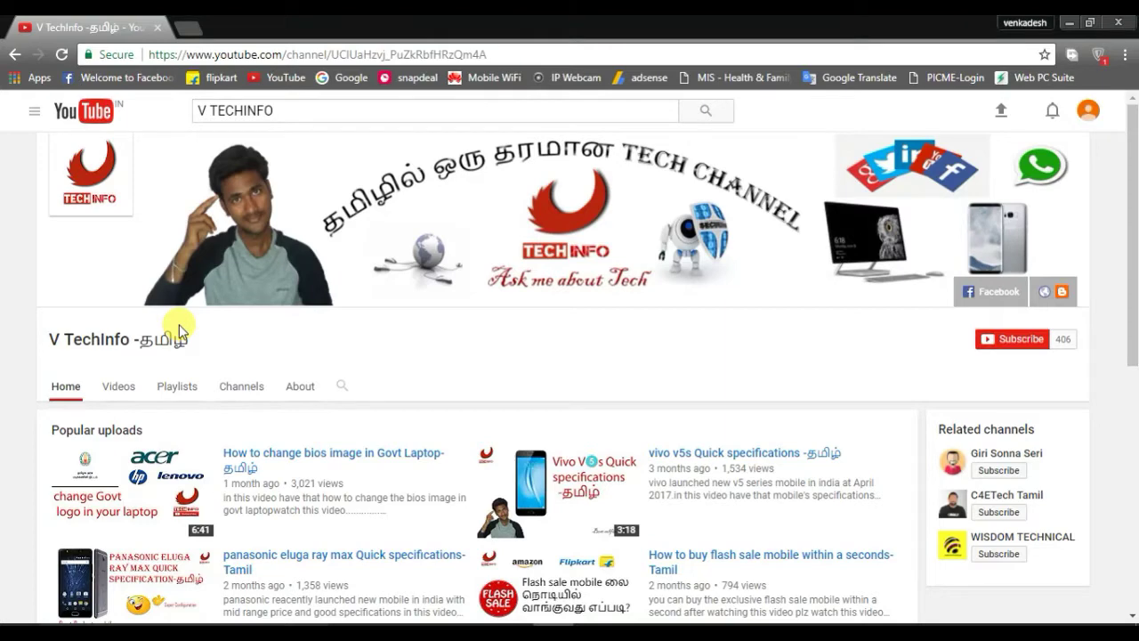
Step: Subscribe to V TechInfo and set its bell to 'Send me all notifications for this channel'
{"action": "left_click", "coordinate": [1004, 341]}
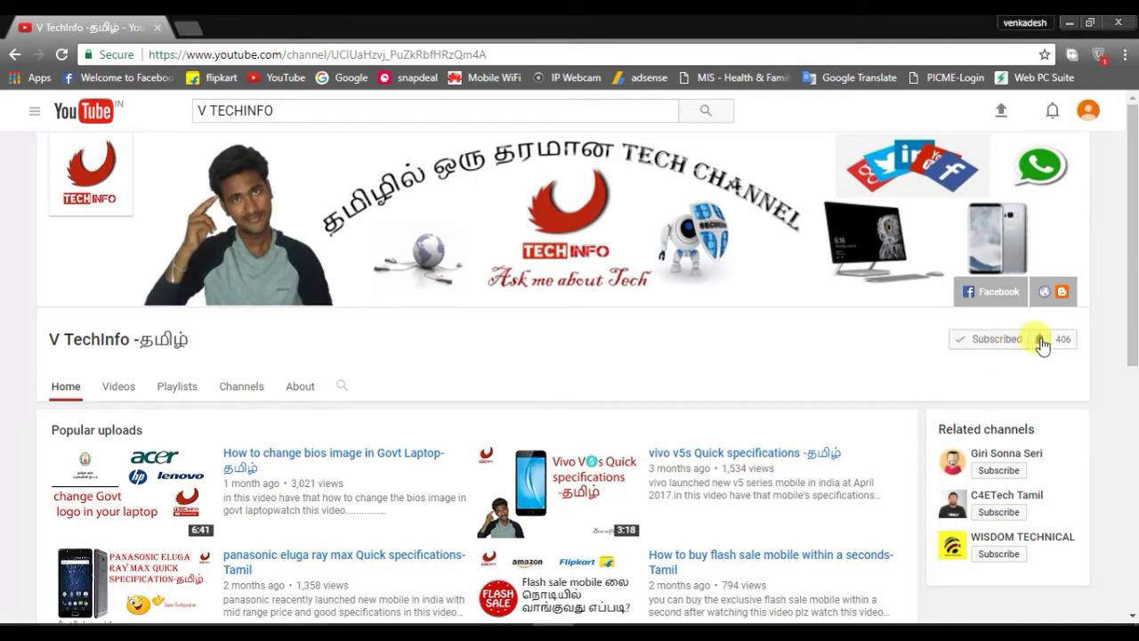
{"action": "left_click", "coordinate": [1039, 340]}
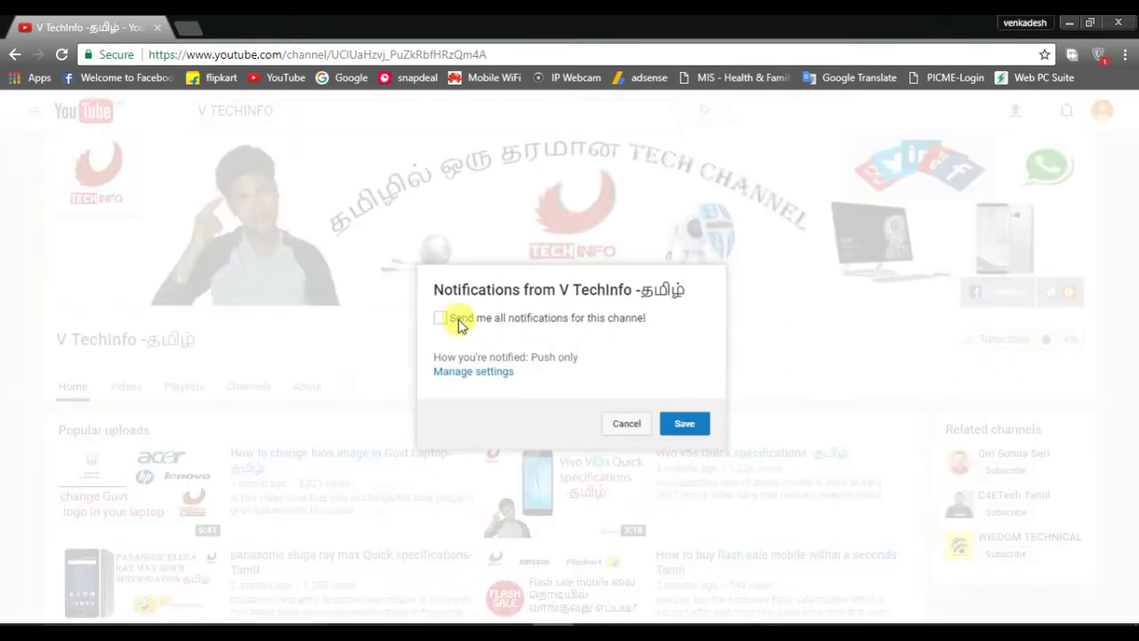
{"action": "left_click", "coordinate": [448, 319]}
{"action": "left_click", "coordinate": [688, 427]}
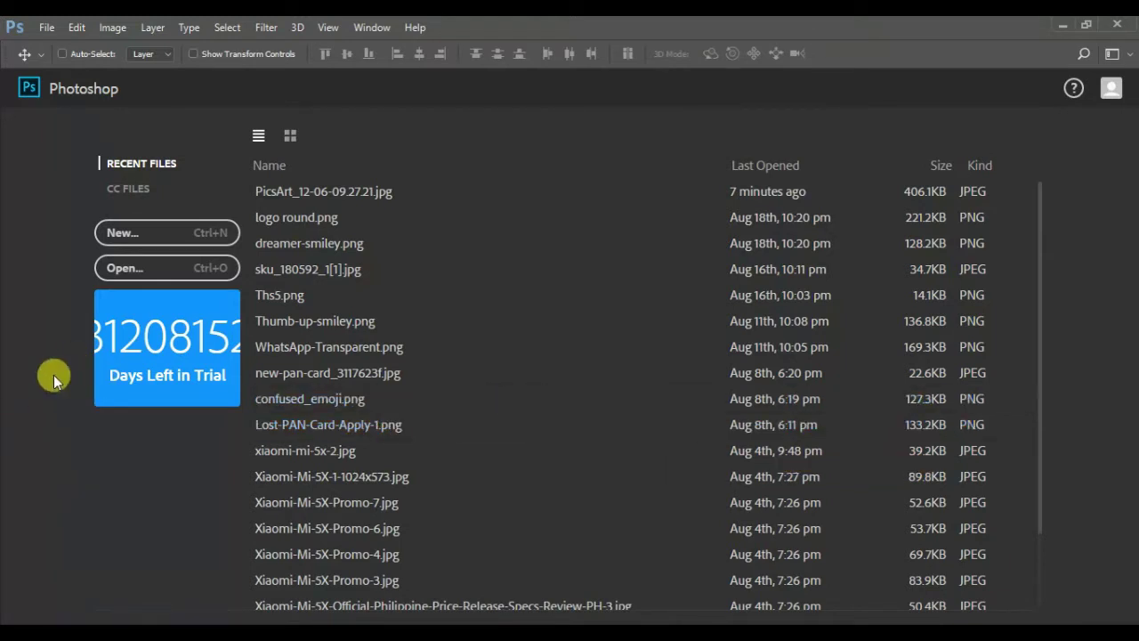
Step: Open PicsArt_12-06-09.27.21.jpg from Pictures > Camera Roll
{"action": "left_click", "coordinate": [182, 270]}
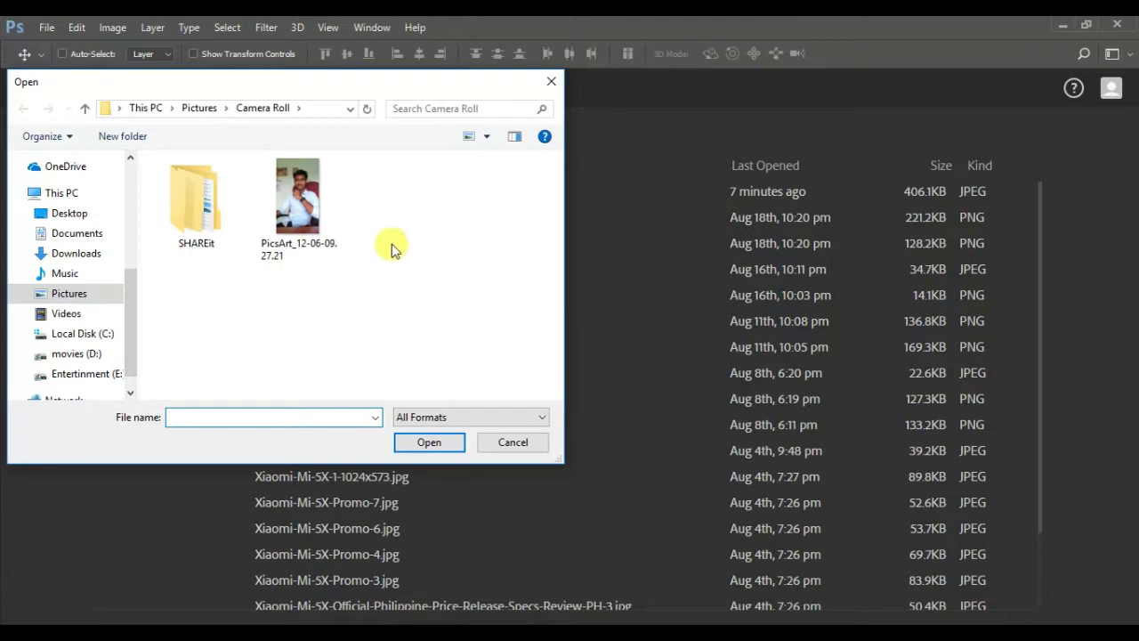
{"action": "left_click", "coordinate": [310, 203]}
{"action": "left_click", "coordinate": [445, 440]}
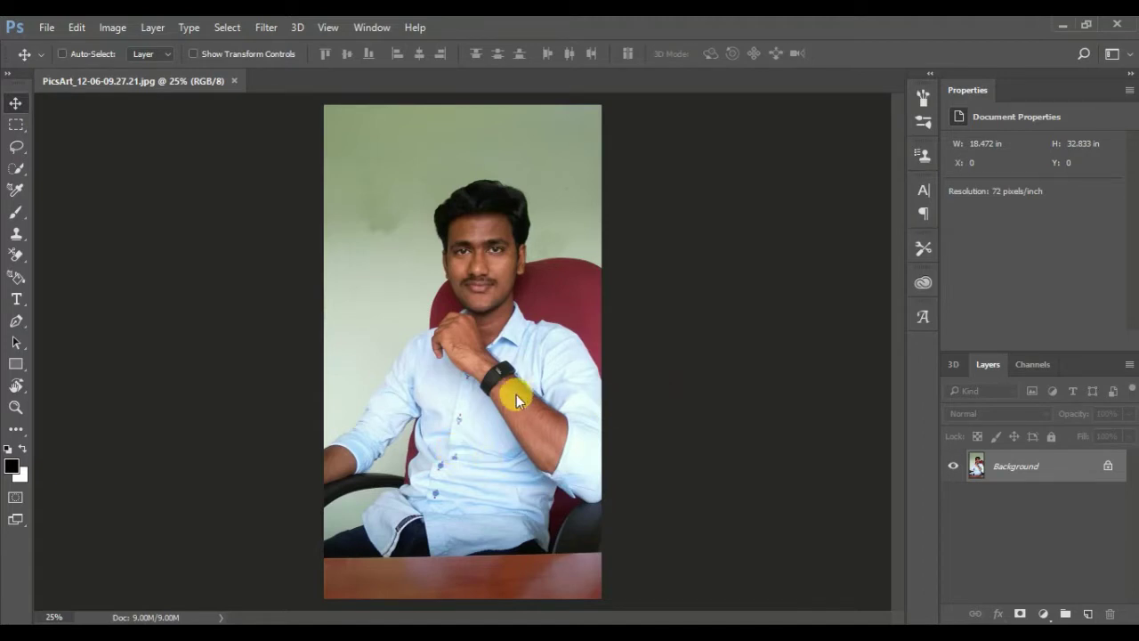
Step: Switch to the Crop Tool by searching Photoshop for 'cro'
{"action": "left_click", "coordinate": [1082, 55]}
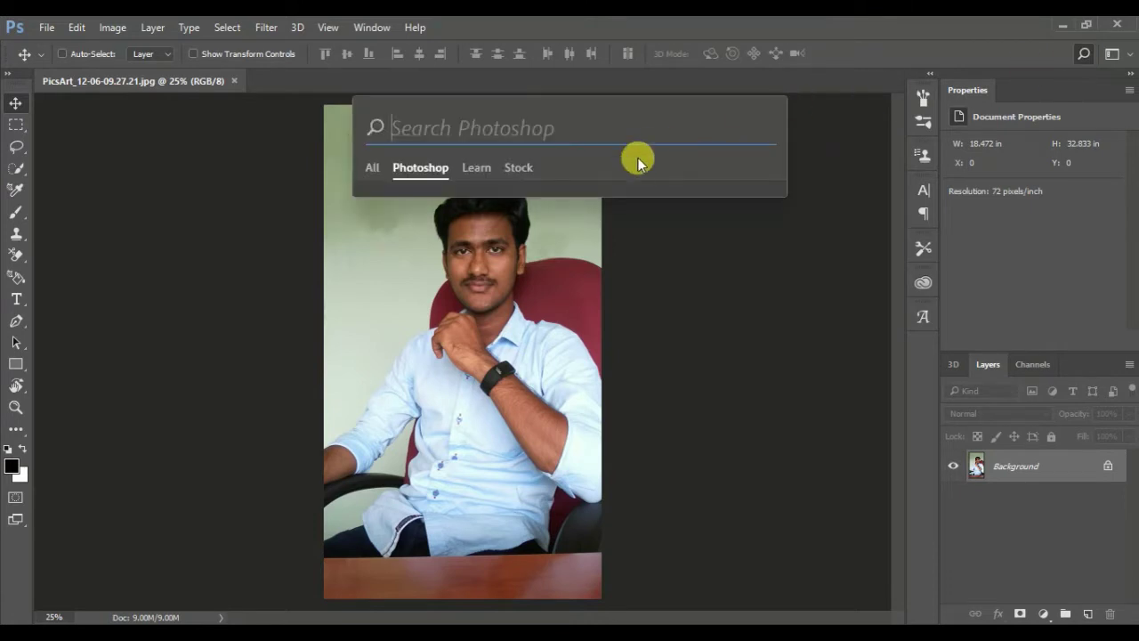
{"action": "type", "text": "cro"}
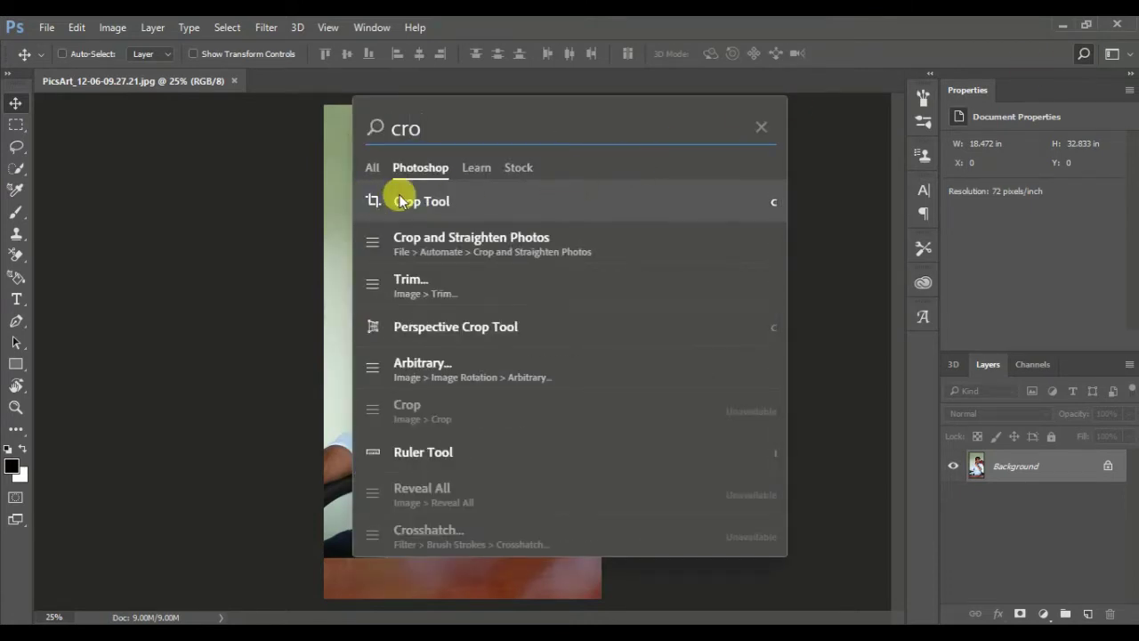
{"action": "left_click", "coordinate": [433, 199]}
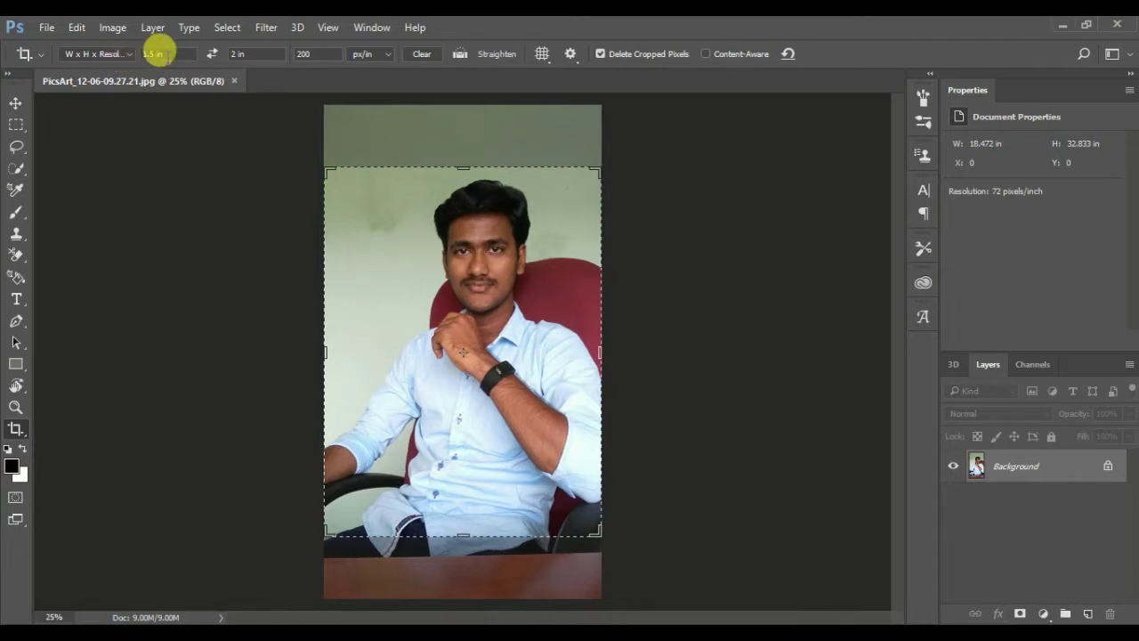
Step: Set the crop size to 1.5 × 2 in at 200 pixels/inch
{"action": "left_click", "coordinate": [256, 51]}
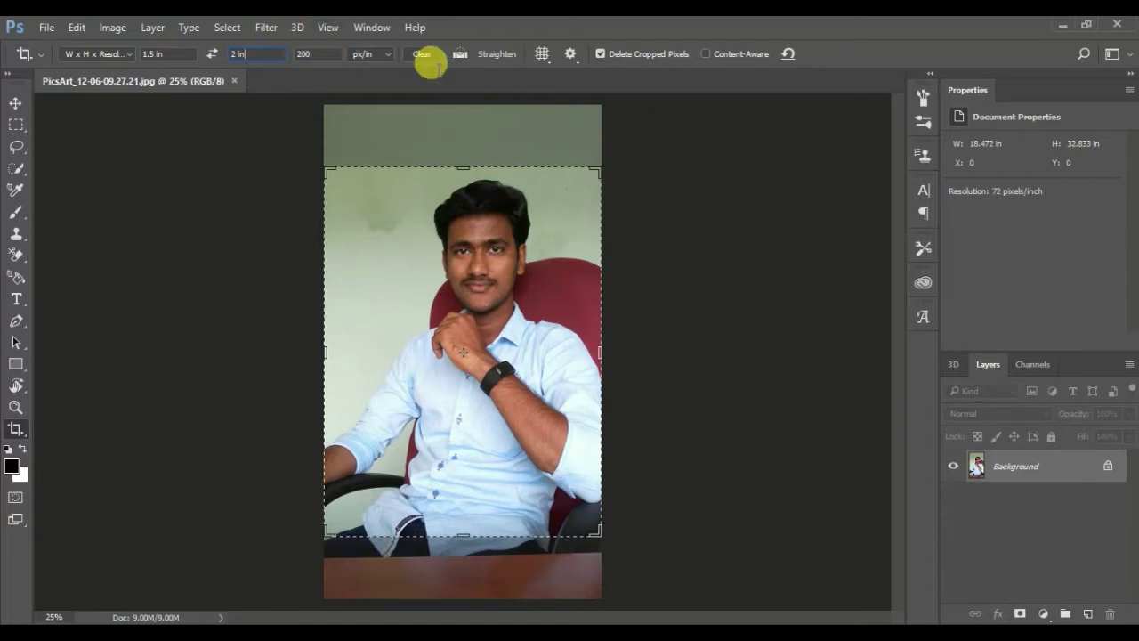
{"action": "left_click", "coordinate": [385, 55]}
{"action": "left_click", "coordinate": [386, 54]}
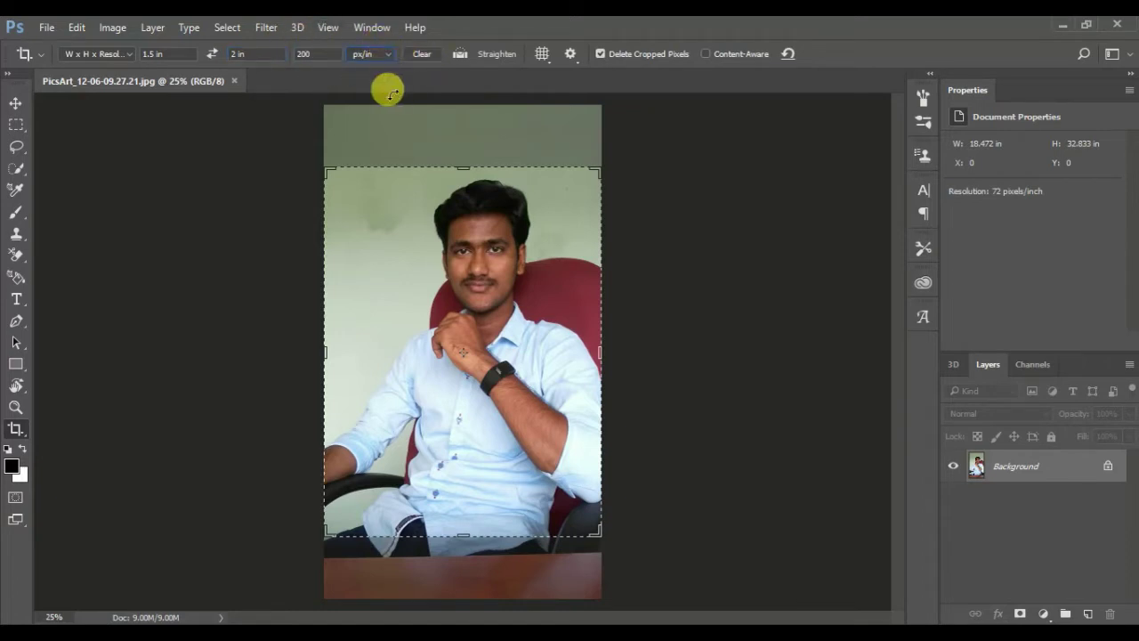
Step: Fit the crop frame around the head and shoulders and apply the crop
{"action": "left_click", "coordinate": [462, 537]}
{"action": "left_click_drag", "start_coordinate": [462, 537], "coordinate": [475, 473]}
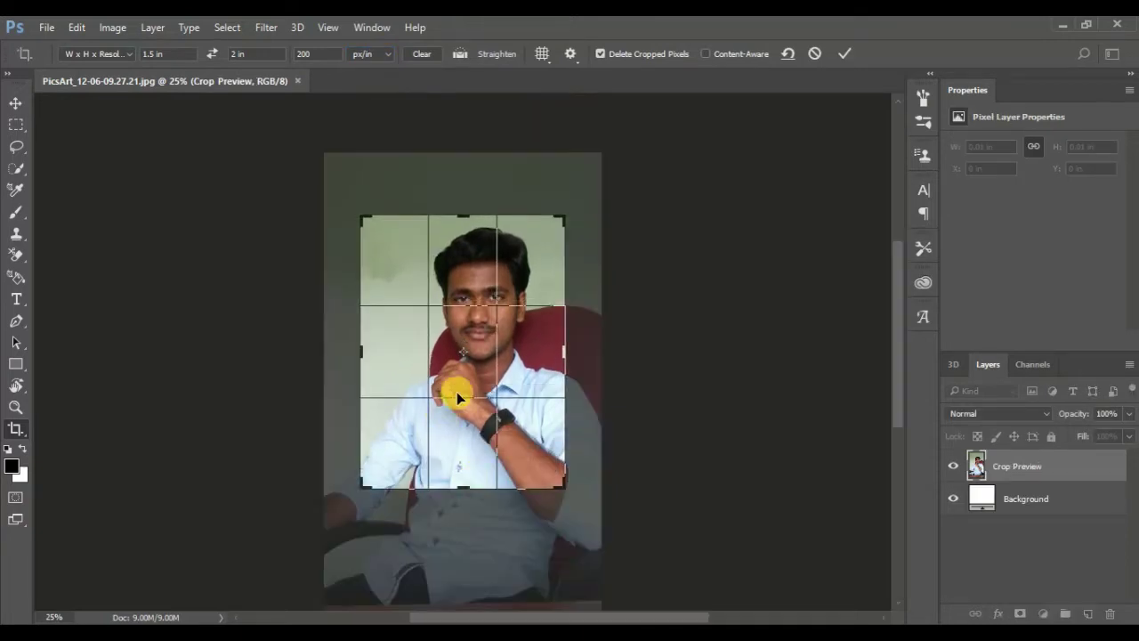
{"action": "mouse_move", "coordinate": [466, 386]}
{"action": "left_mouse_down"}
{"action": "mouse_move", "coordinate": [483, 383]}
{"action": "mouse_move", "coordinate": [447, 378]}
{"action": "mouse_move", "coordinate": [451, 394]}
{"action": "left_mouse_up"}
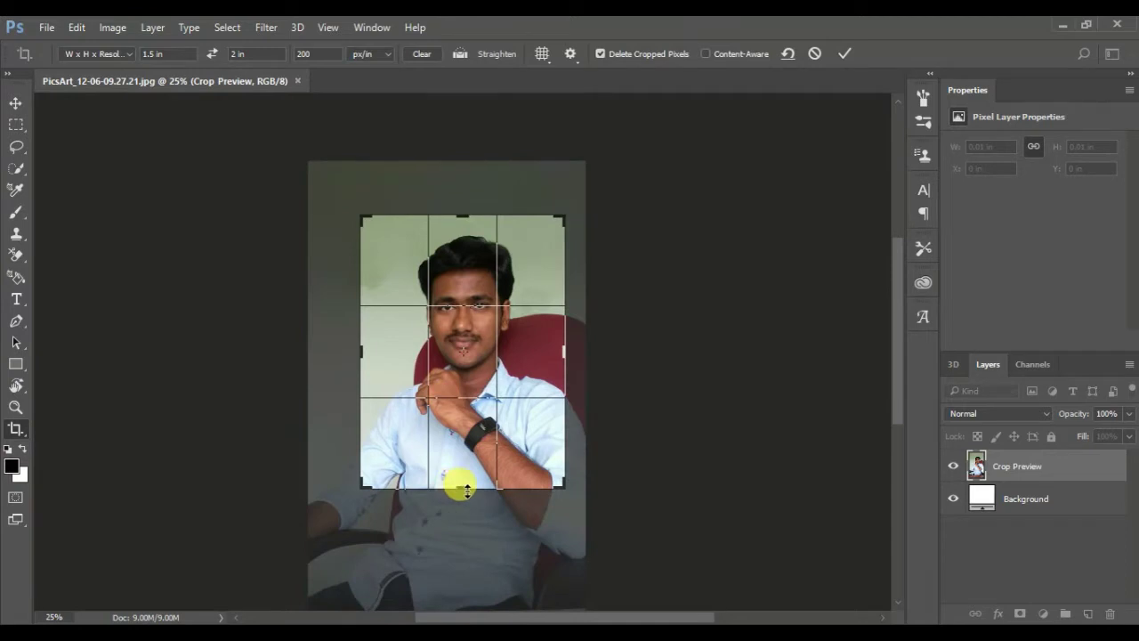
{"action": "left_click_drag", "start_coordinate": [466, 489], "coordinate": [463, 484]}
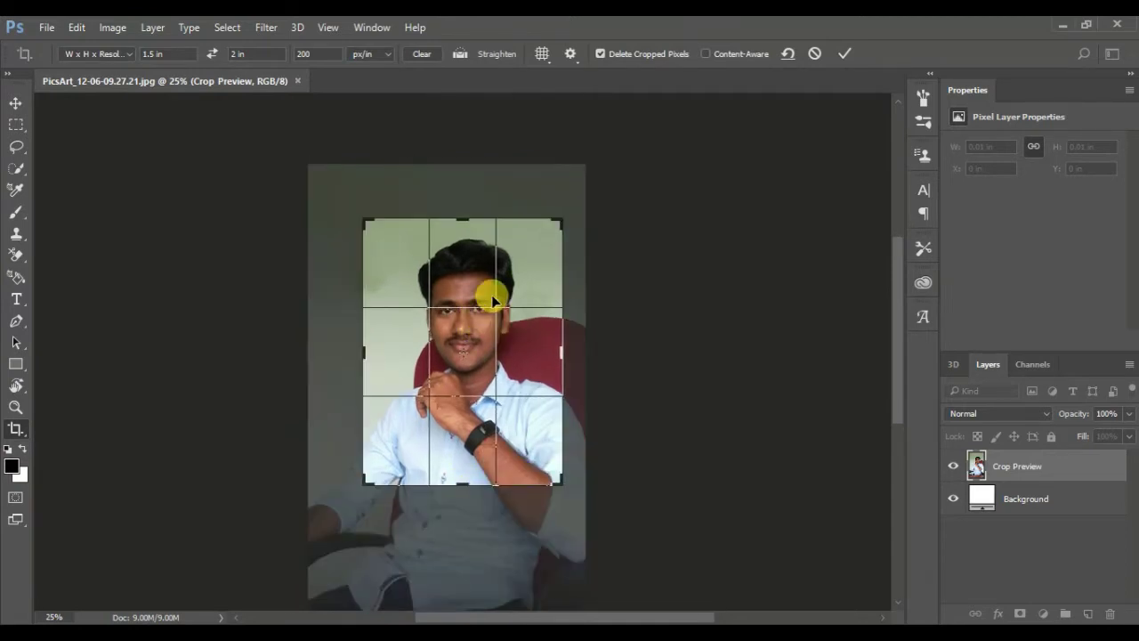
{"action": "key", "text": "Return"}
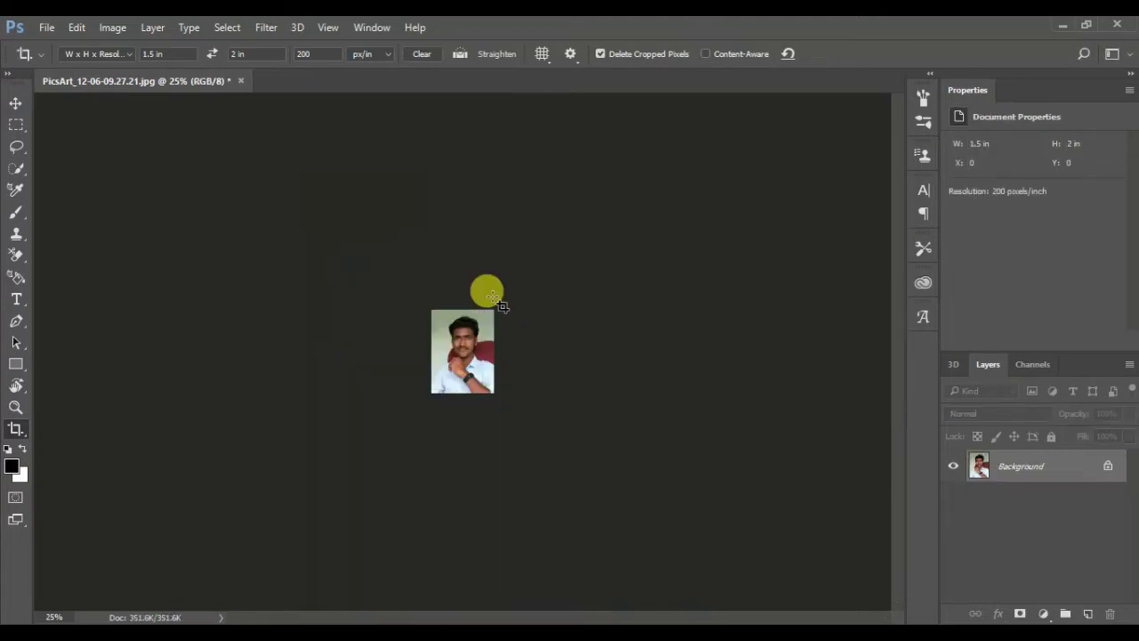
Step: View the photo at 100% and unlock the Background into Layer 0
{"action": "key", "text": "ctrl+1"}
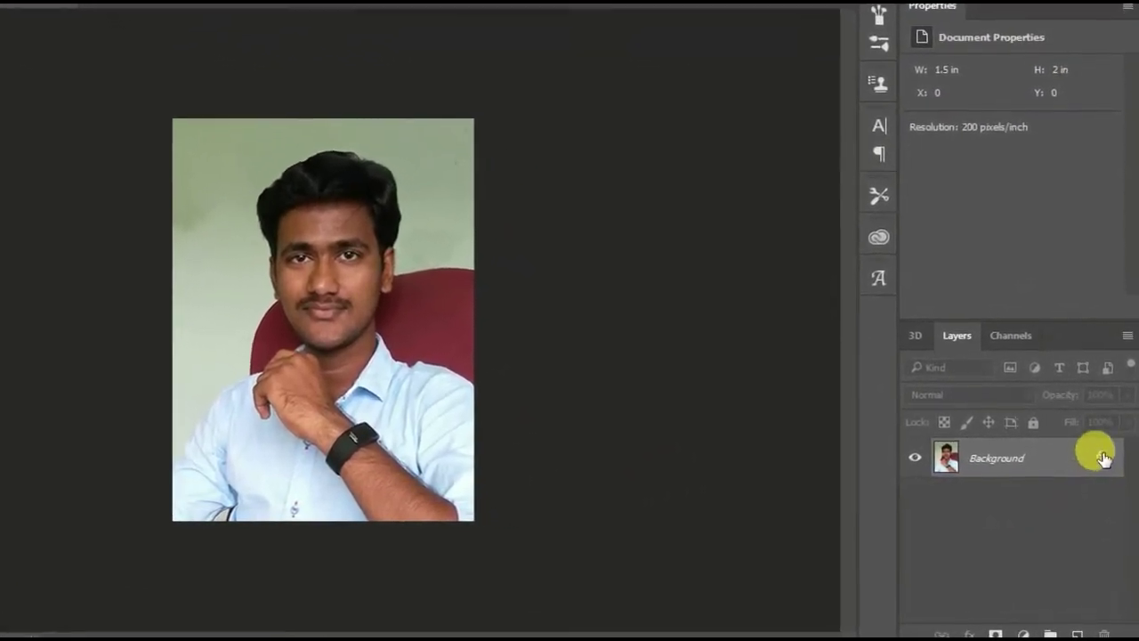
{"action": "left_click", "coordinate": [1103, 460]}
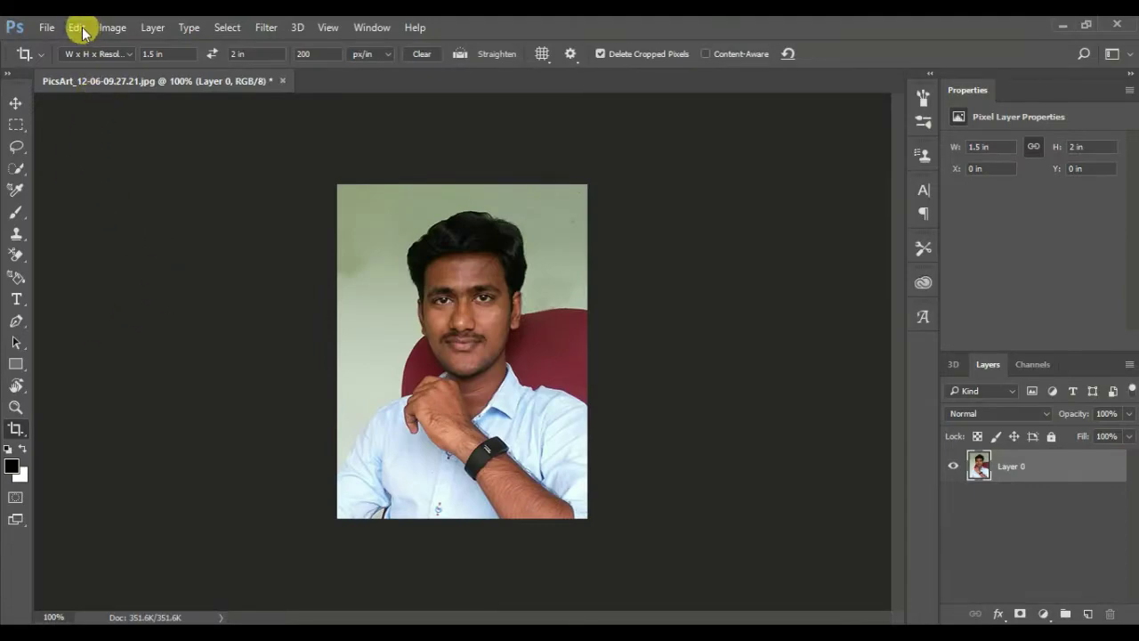
Step: Apply a 2 px black inside stroke to the portrait with Edit > Stroke
{"action": "left_click", "coordinate": [75, 34]}
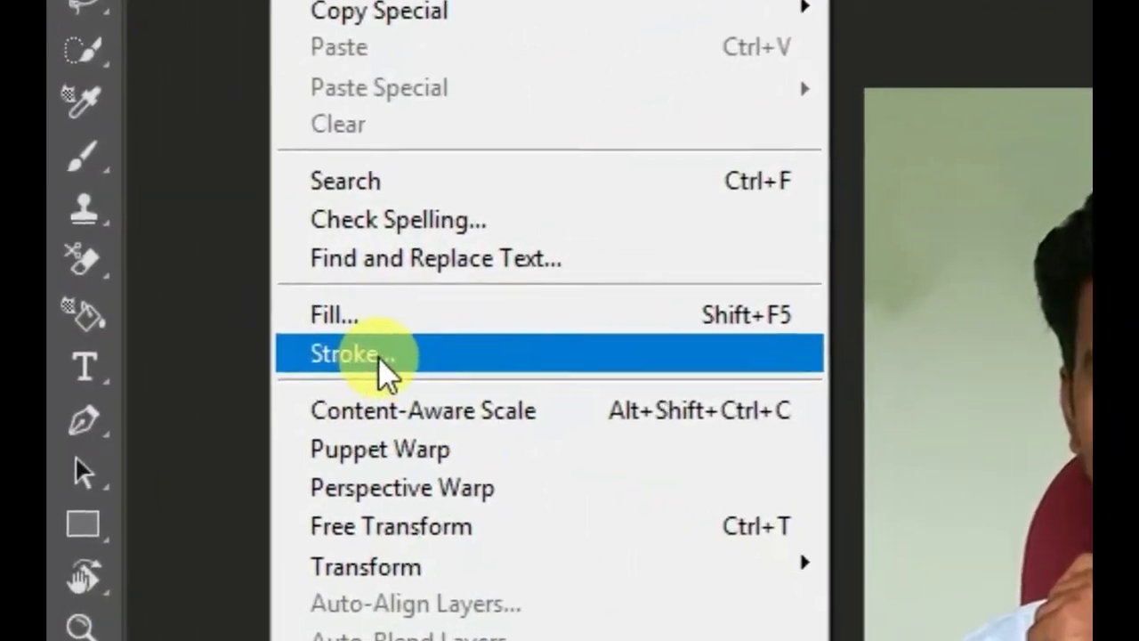
{"action": "left_click", "coordinate": [378, 357]}
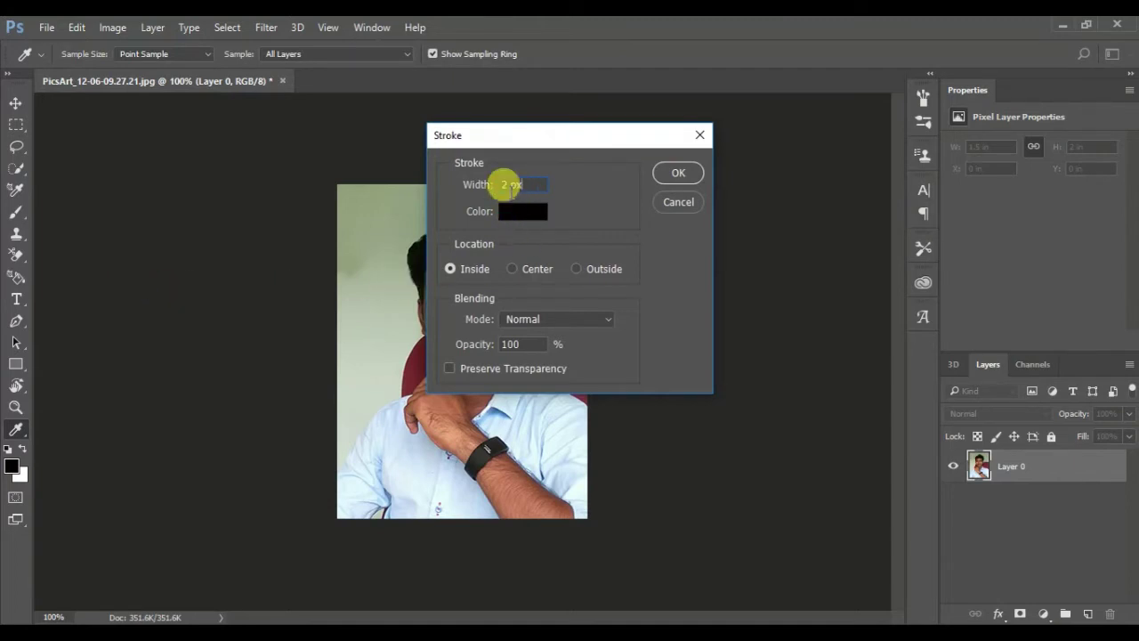
{"action": "left_click", "coordinate": [510, 186]}
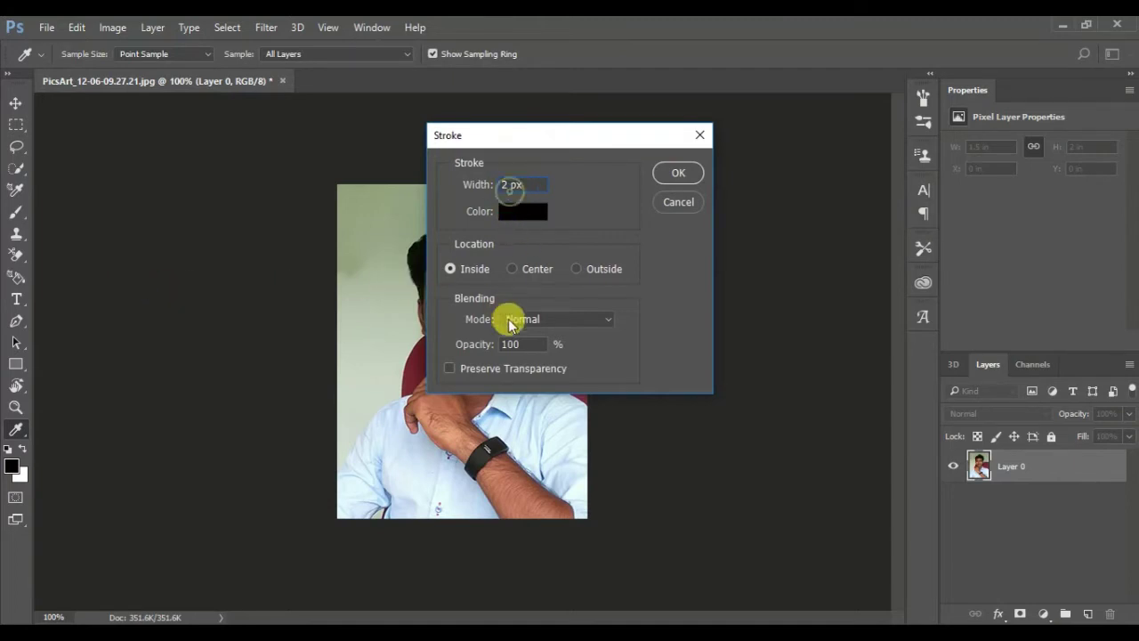
{"action": "left_click", "coordinate": [535, 214]}
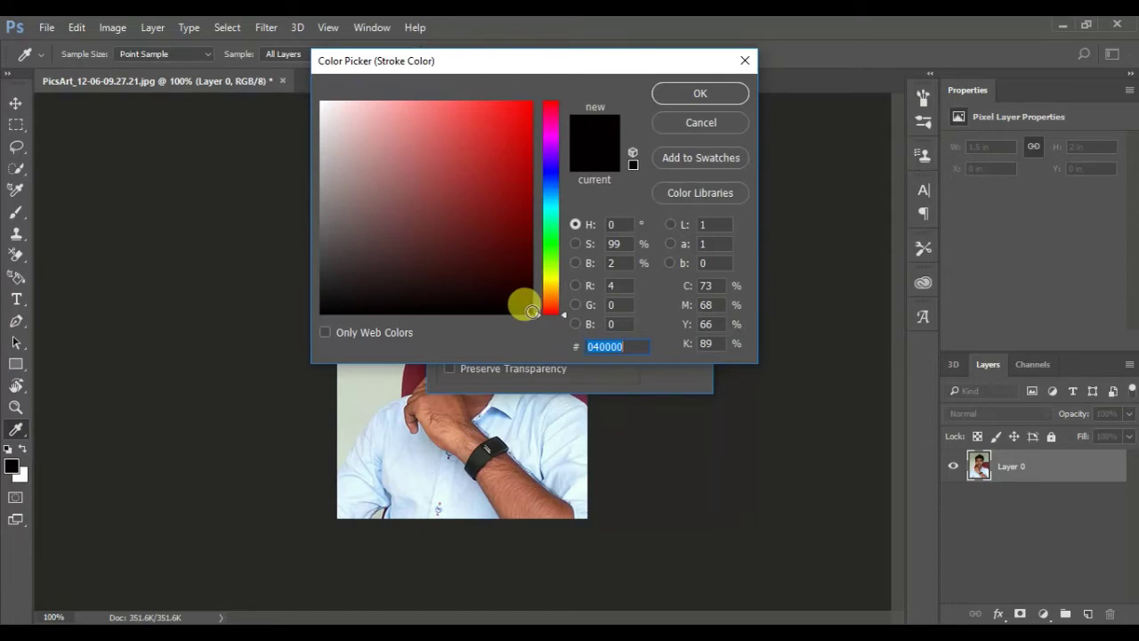
{"action": "left_click", "coordinate": [531, 311]}
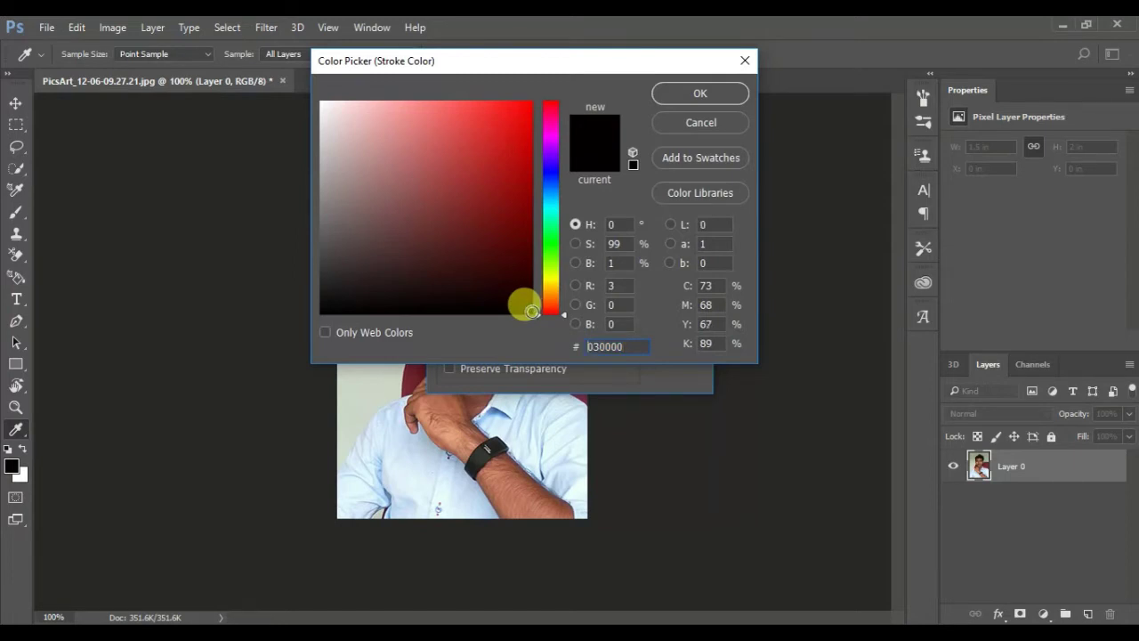
{"action": "left_click", "coordinate": [712, 96]}
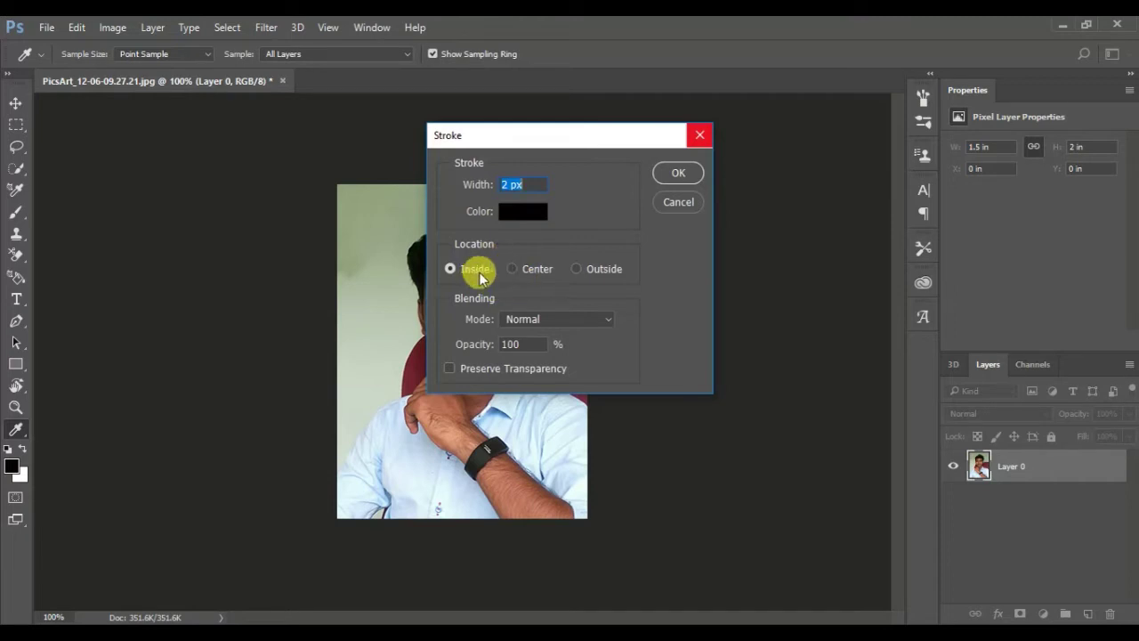
{"action": "left_click", "coordinate": [678, 172]}
{"action": "key", "text": "c"}
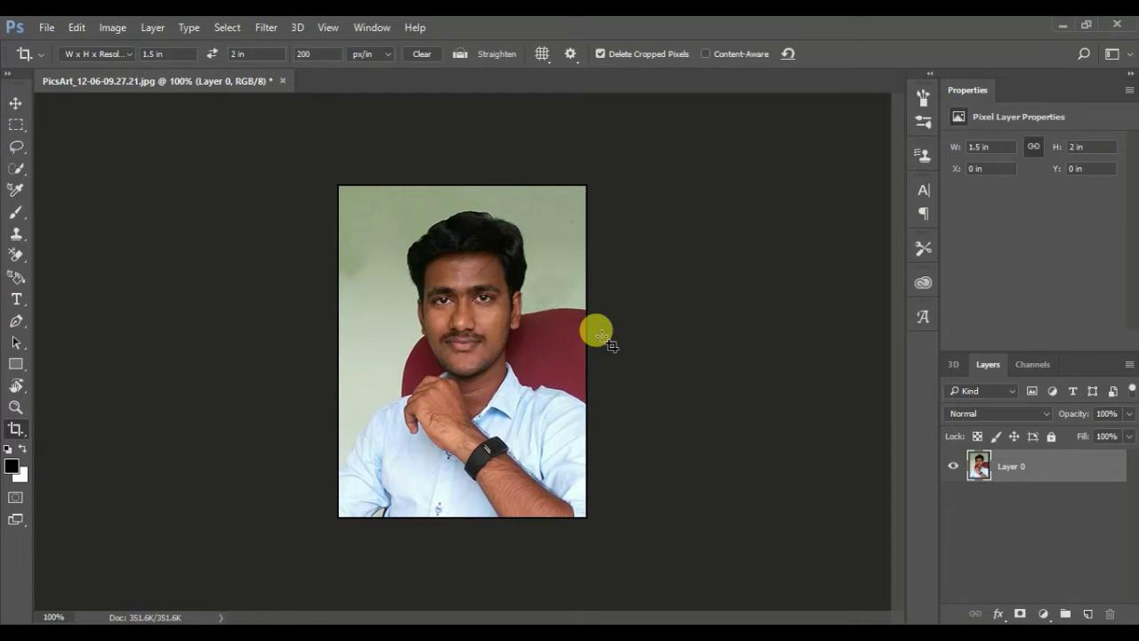
Step: Scale Layer 0 down to about 93.67% × 95.5% with Free Transform and apply it
{"action": "key", "text": "ctrl+t"}
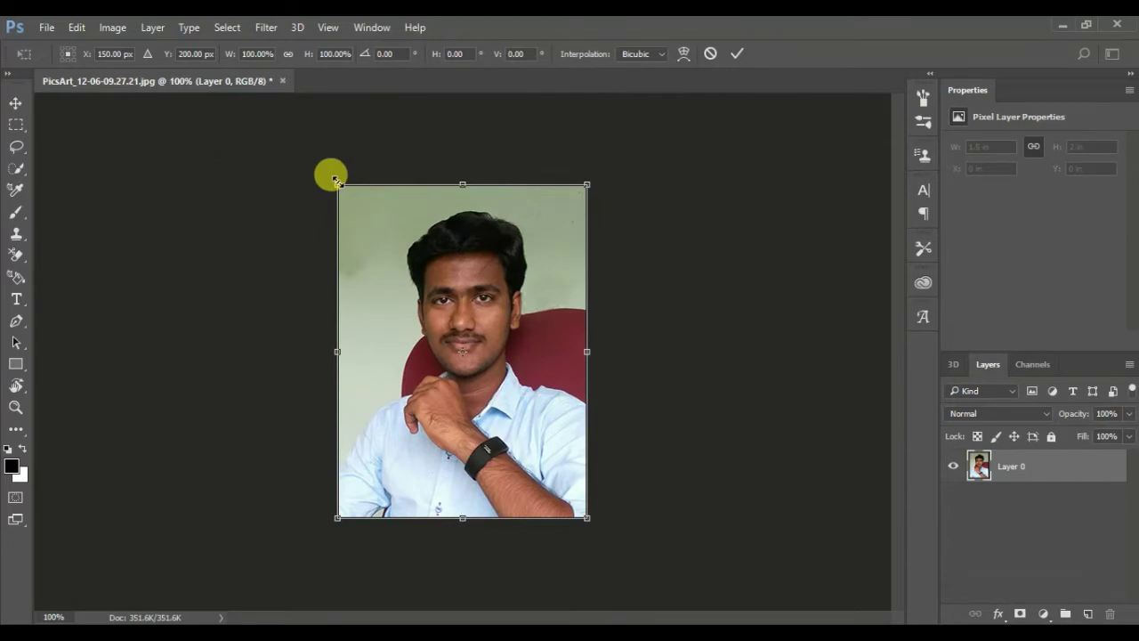
{"action": "left_click_drag", "start_coordinate": [338, 184], "coordinate": [342, 190]}
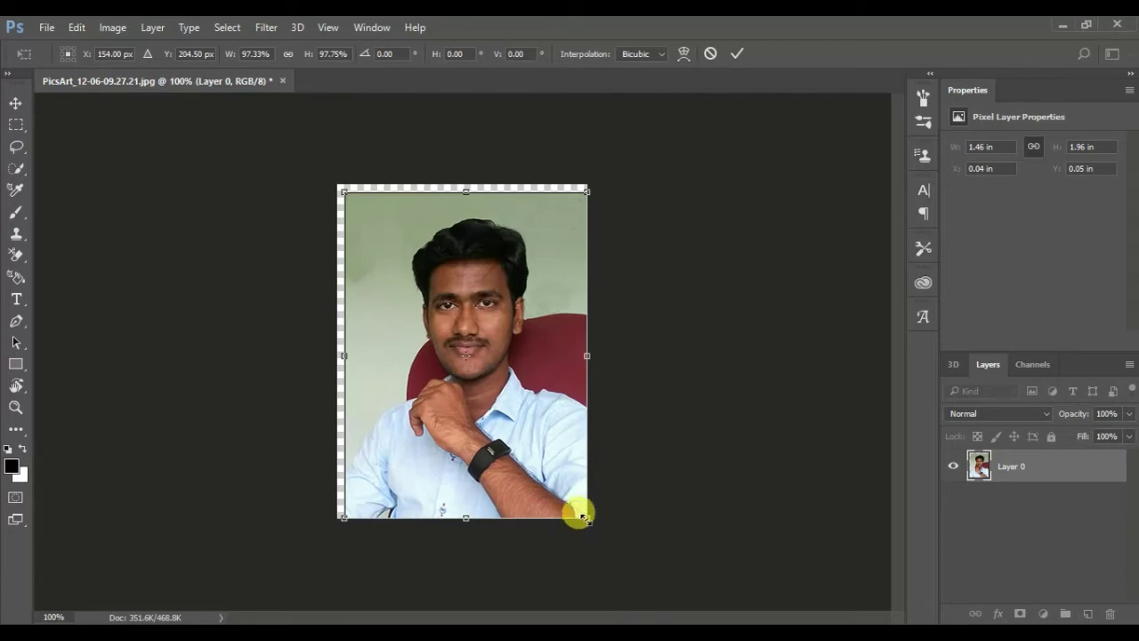
{"action": "left_click_drag", "start_coordinate": [582, 515], "coordinate": [576, 511]}
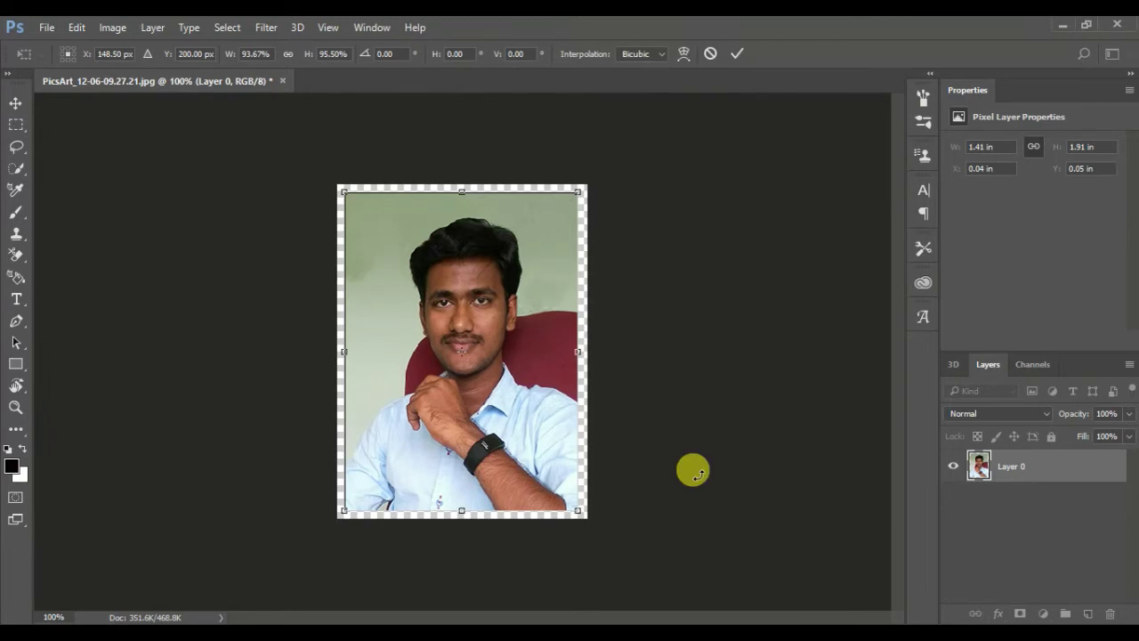
{"action": "left_click", "coordinate": [14, 105]}
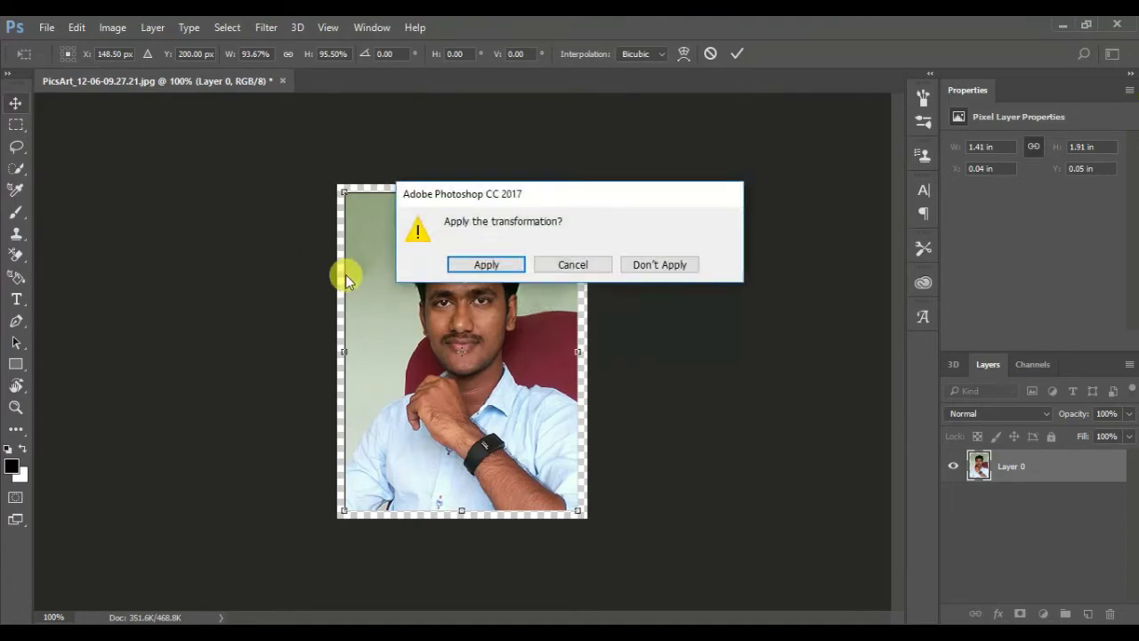
{"action": "left_click", "coordinate": [488, 265]}
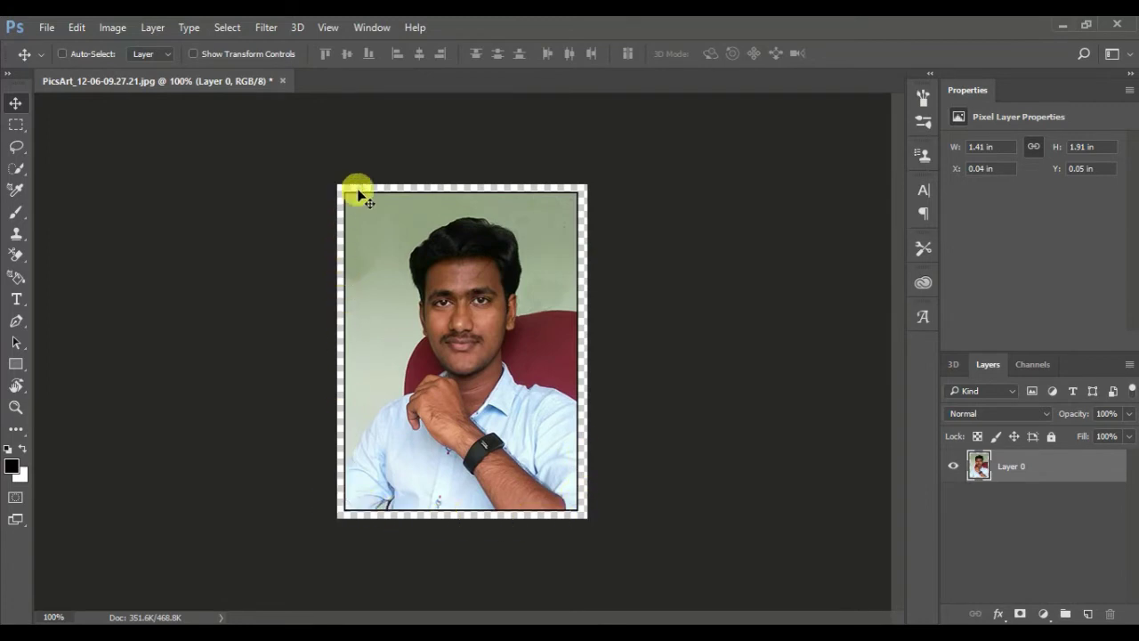
Step: Define the bordered portrait as a new pattern named 'v'
{"action": "left_click", "coordinate": [77, 27]}
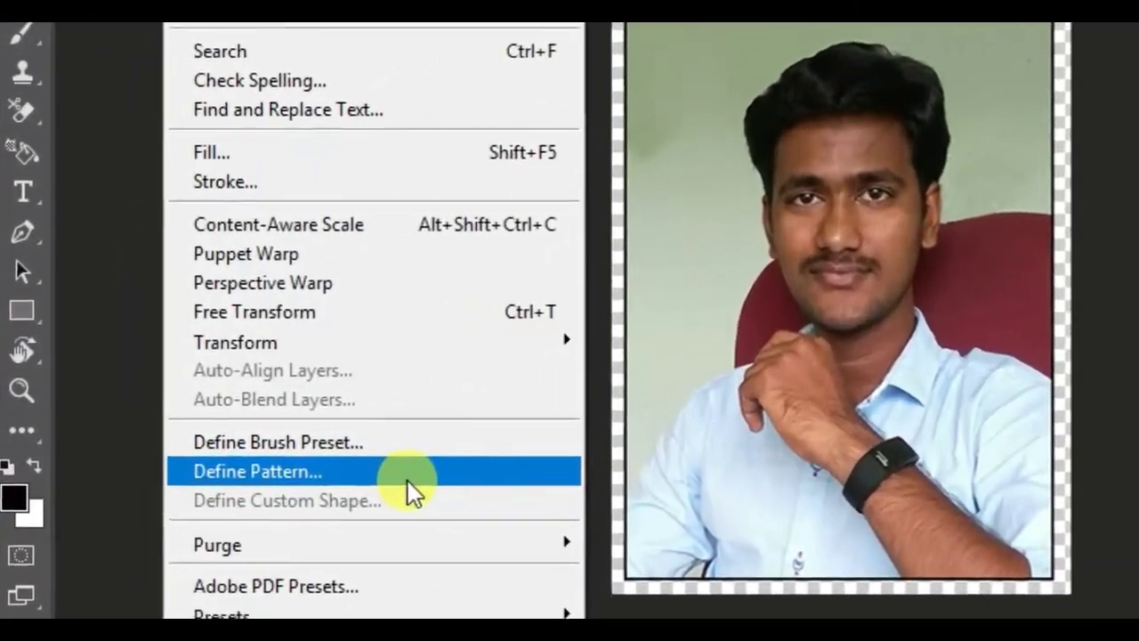
{"action": "left_click", "coordinate": [318, 461]}
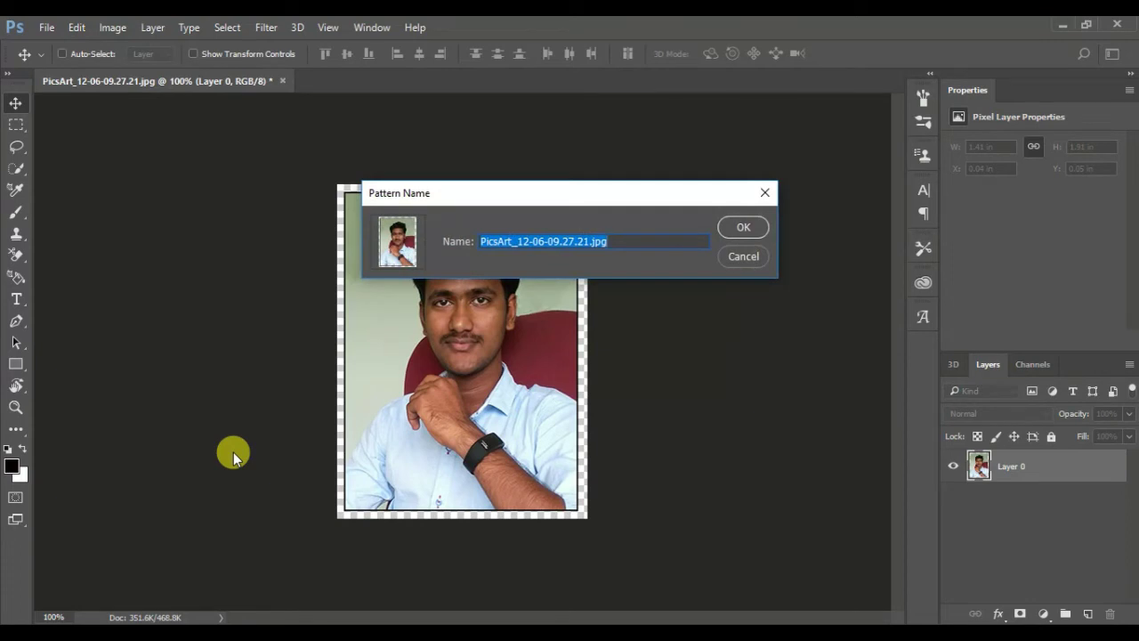
{"action": "type", "text": "venkadesh"}
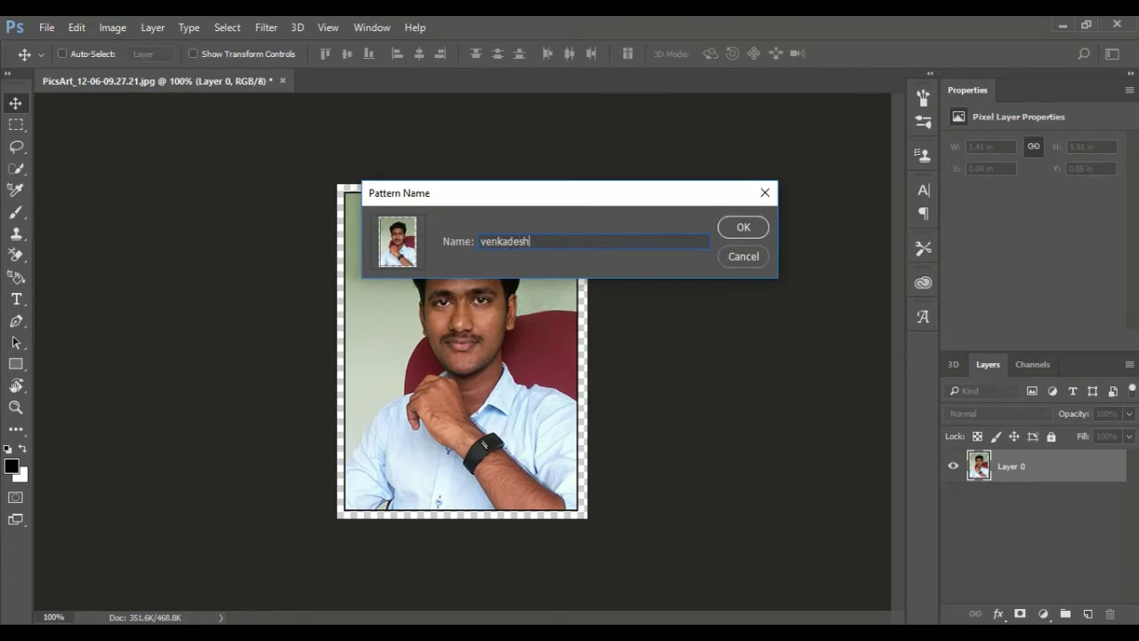
{"action": "left_click", "coordinate": [750, 229]}
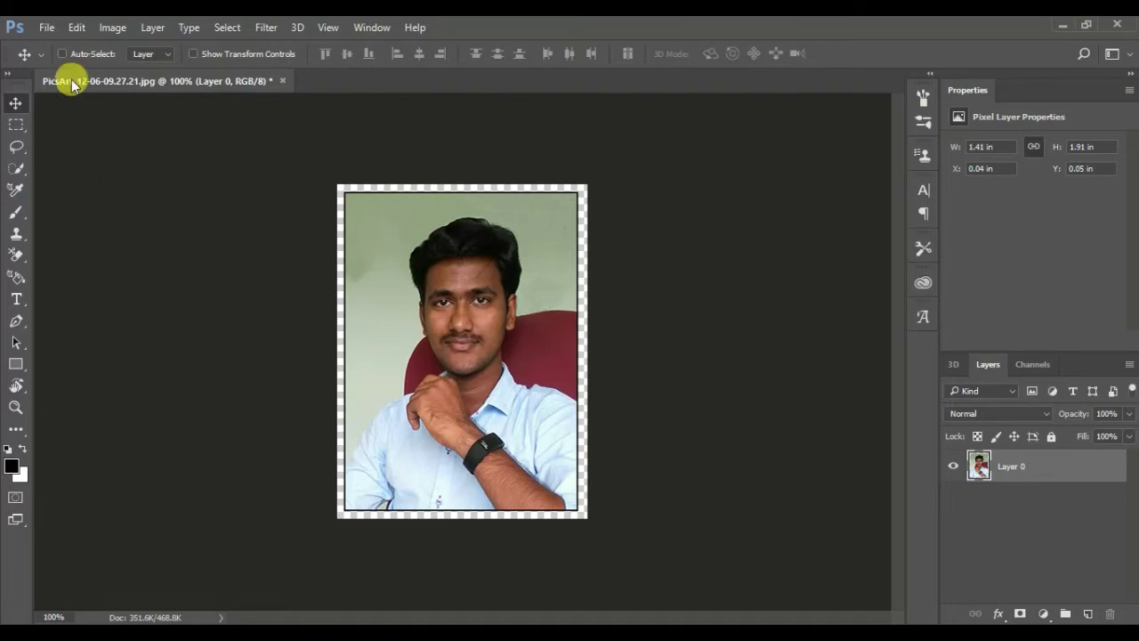
{"action": "left_click", "coordinate": [48, 29]}
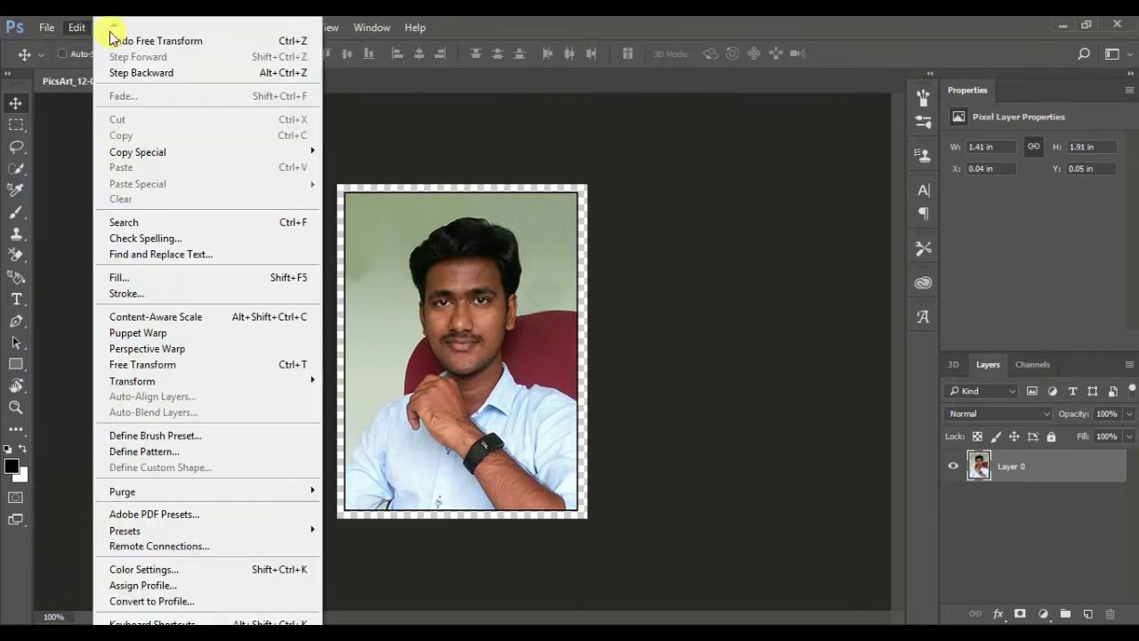
Step: Create a new 1200 × 800 px document at 200 pixels/inch
{"action": "left_click", "coordinate": [58, 45]}
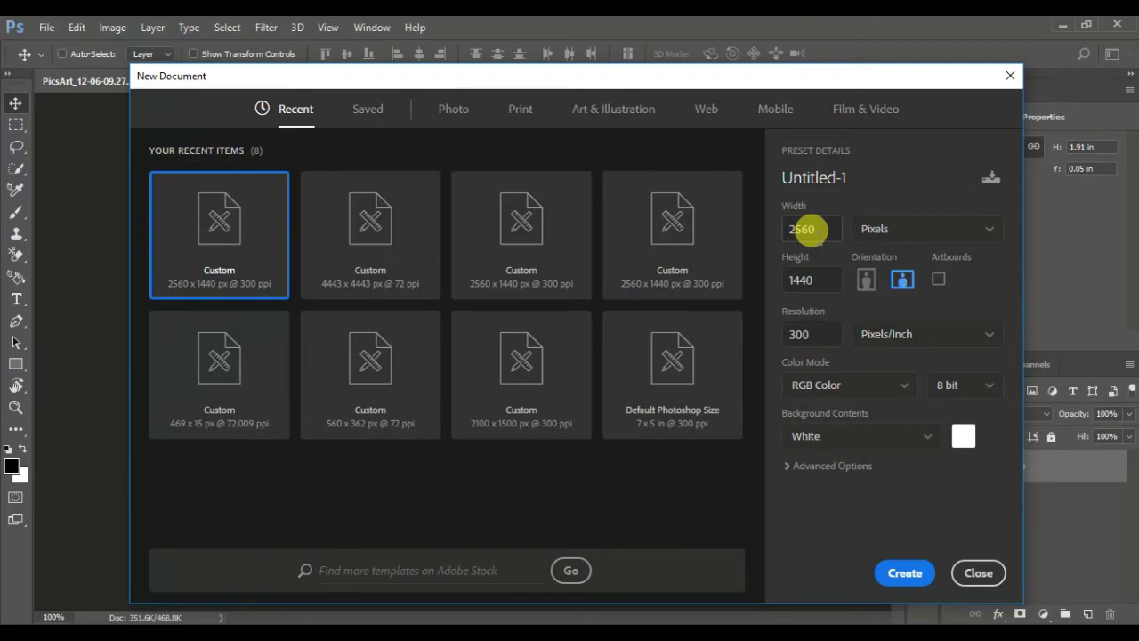
{"action": "double_click", "coordinate": [807, 230]}
{"action": "key", "text": "BackSpace"}
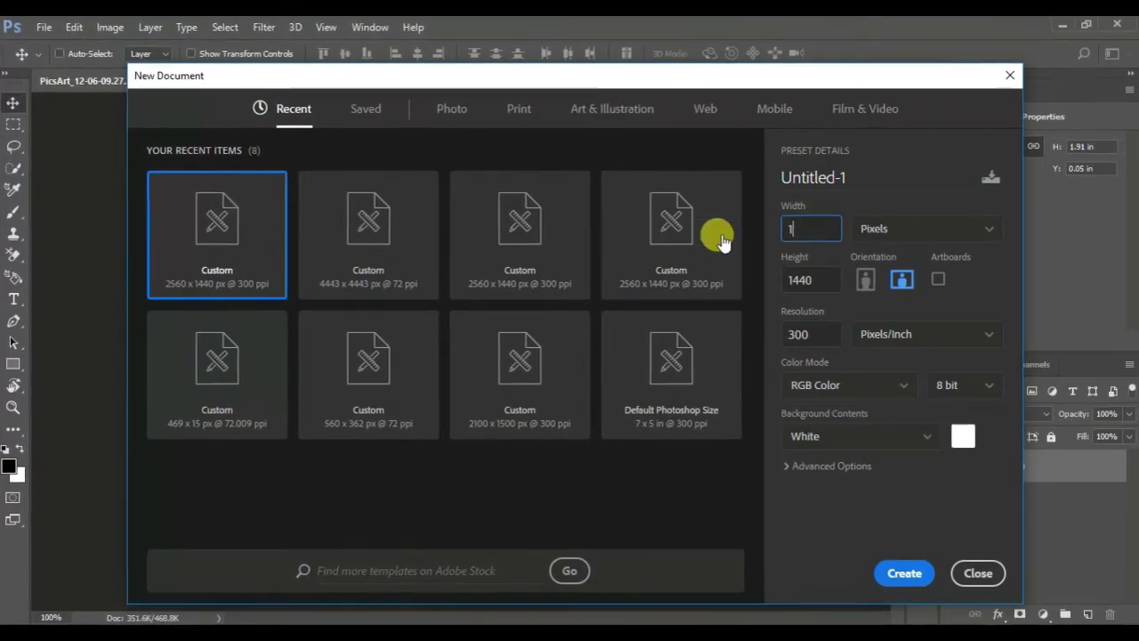
{"action": "type", "text": "1200"}
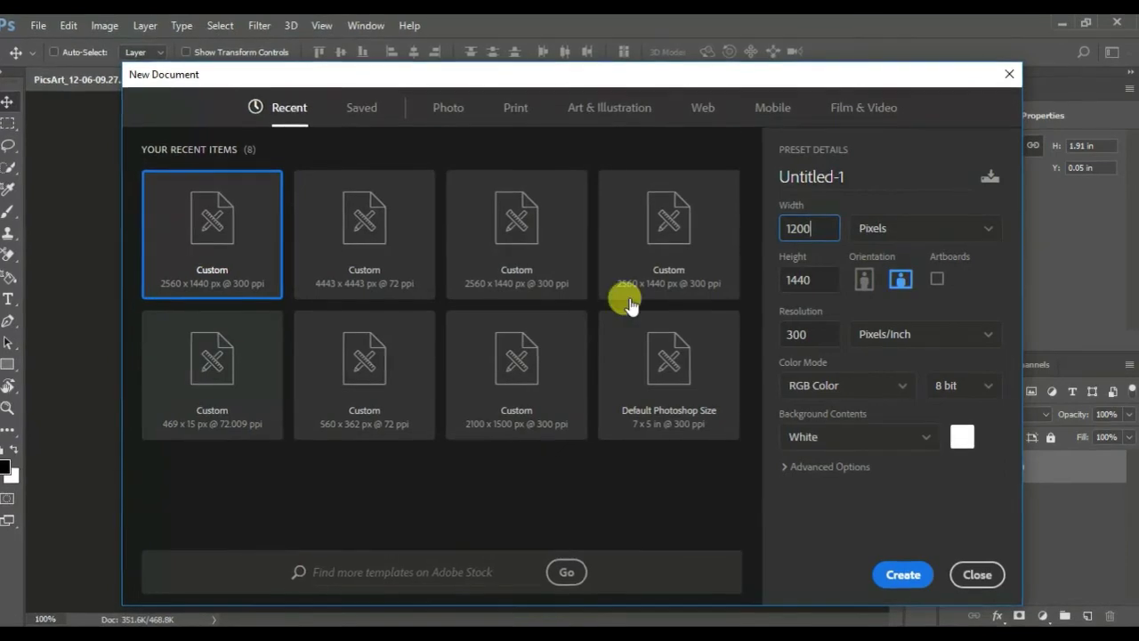
{"action": "double_click", "coordinate": [803, 278]}
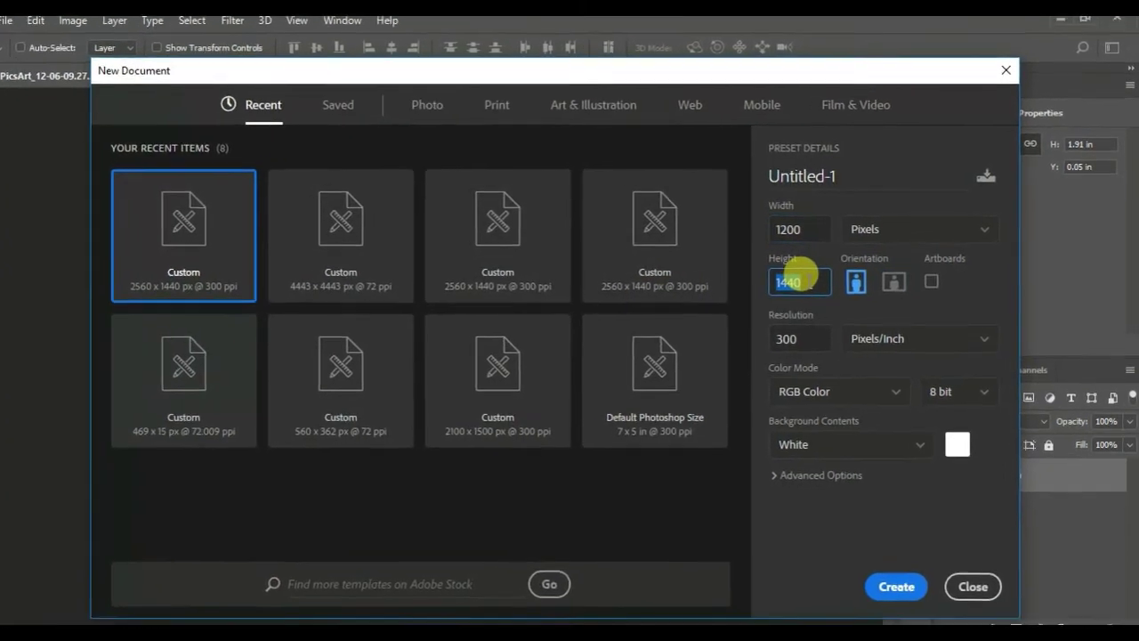
{"action": "type", "text": "800"}
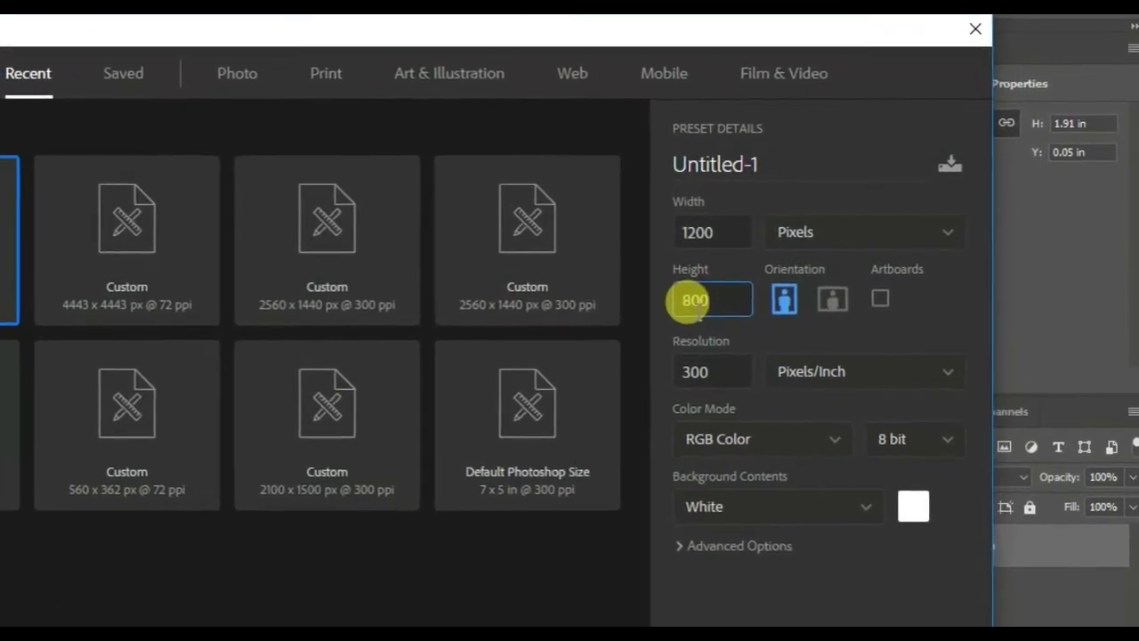
{"action": "key", "text": "Tab"}
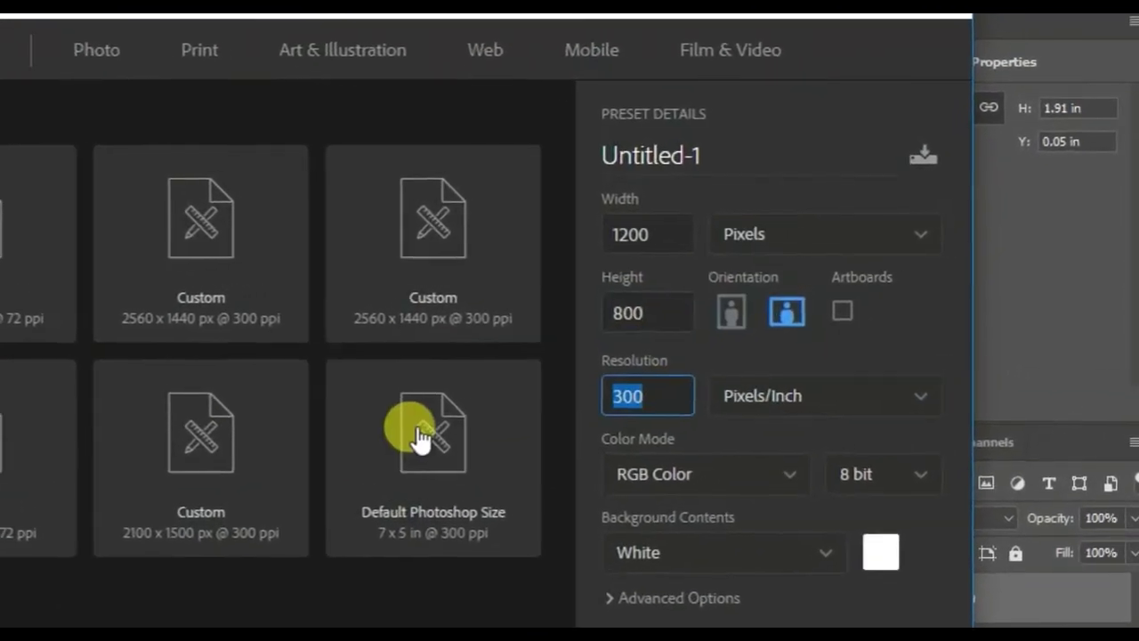
{"action": "type", "text": "200"}
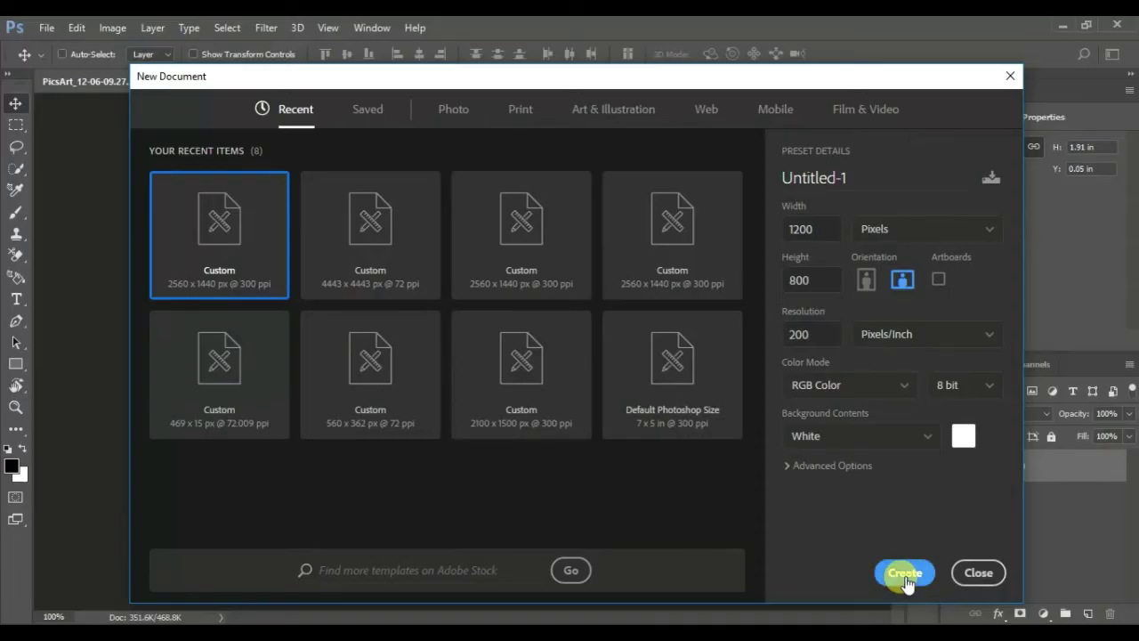
{"action": "left_click", "coordinate": [905, 574]}
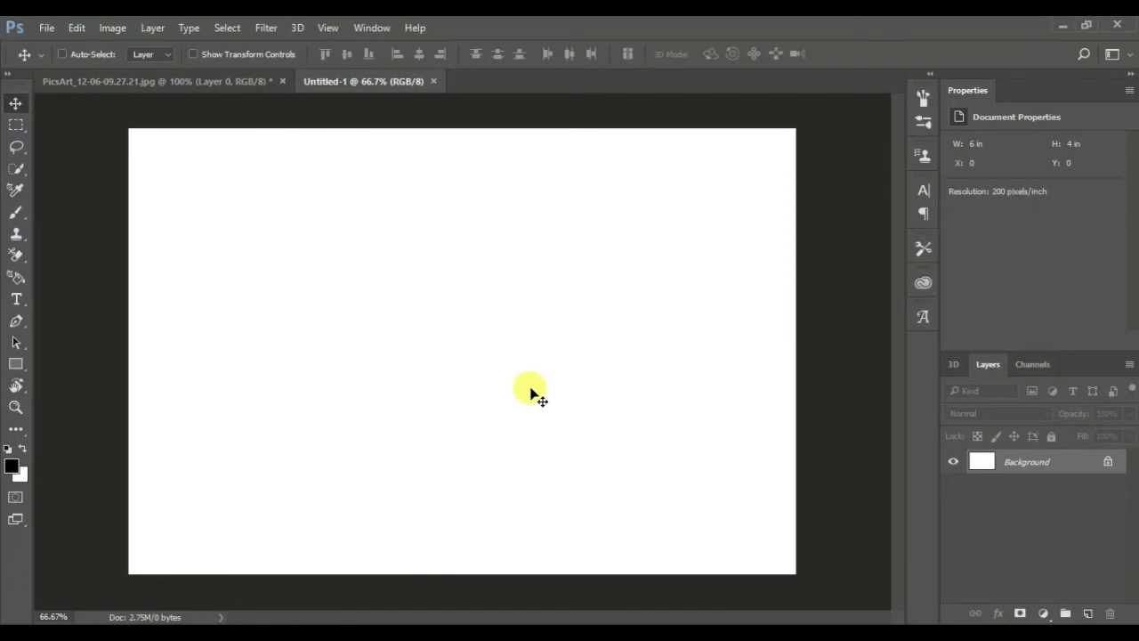
Step: Fill the 6 × 4 in sheet with the custom passport photo pattern via Edit > Fill
{"action": "left_click", "coordinate": [78, 28]}
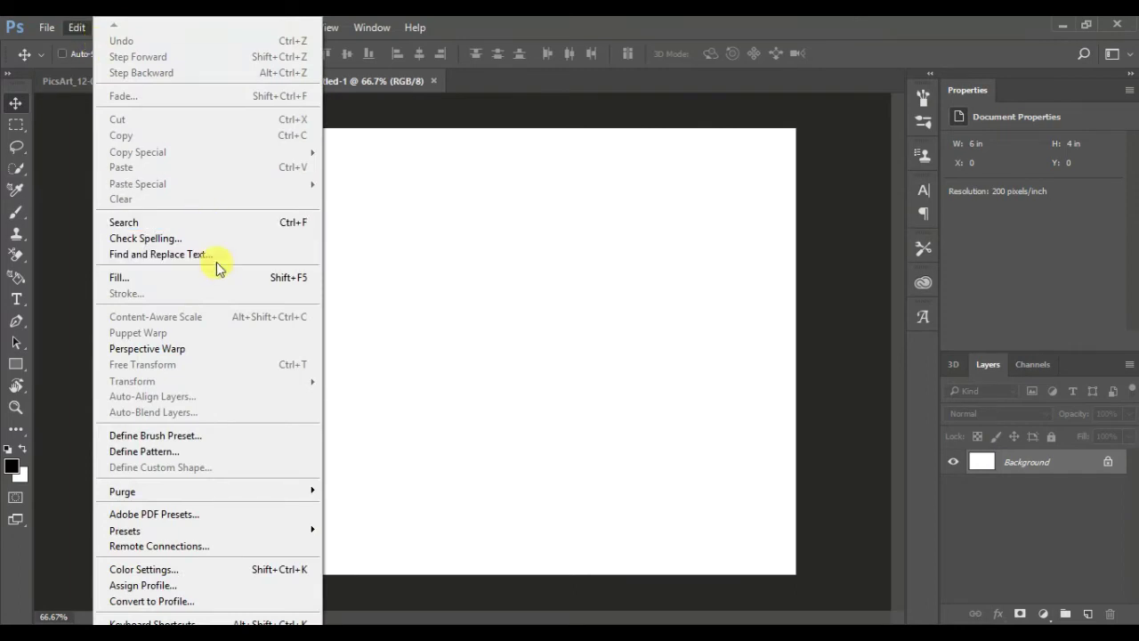
{"action": "left_click", "coordinate": [158, 282]}
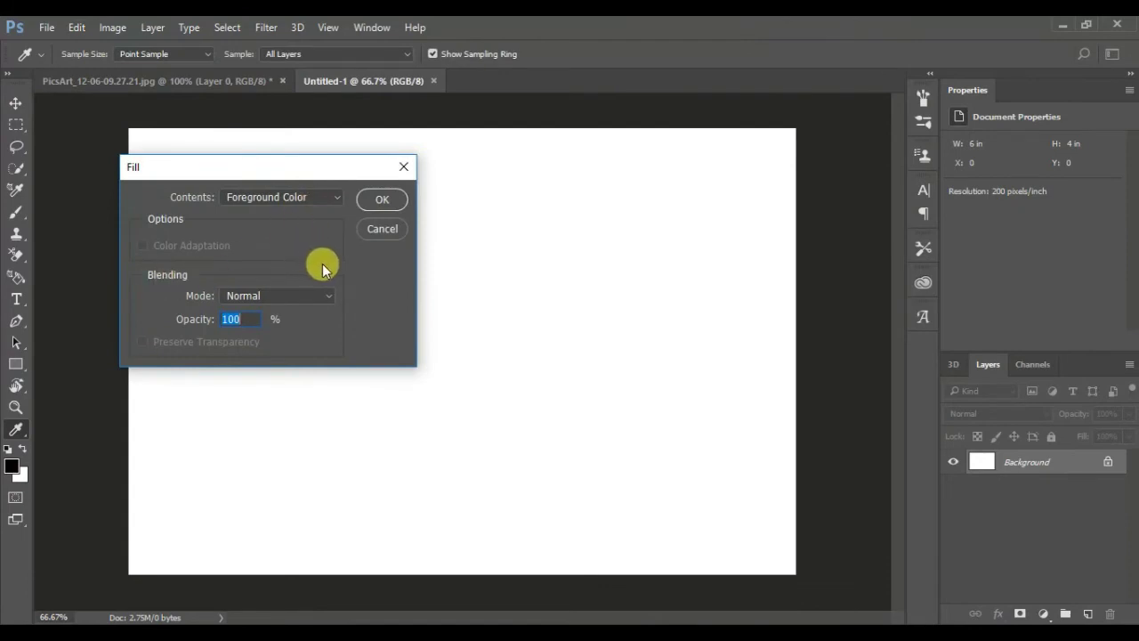
{"action": "left_click", "coordinate": [331, 199]}
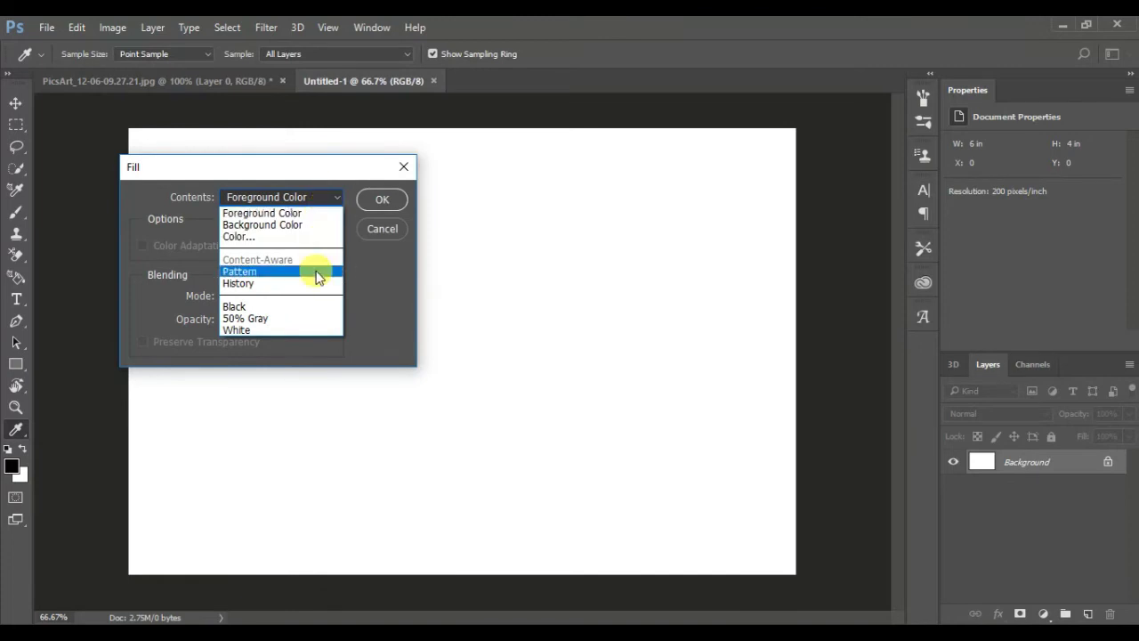
{"action": "left_click", "coordinate": [275, 273]}
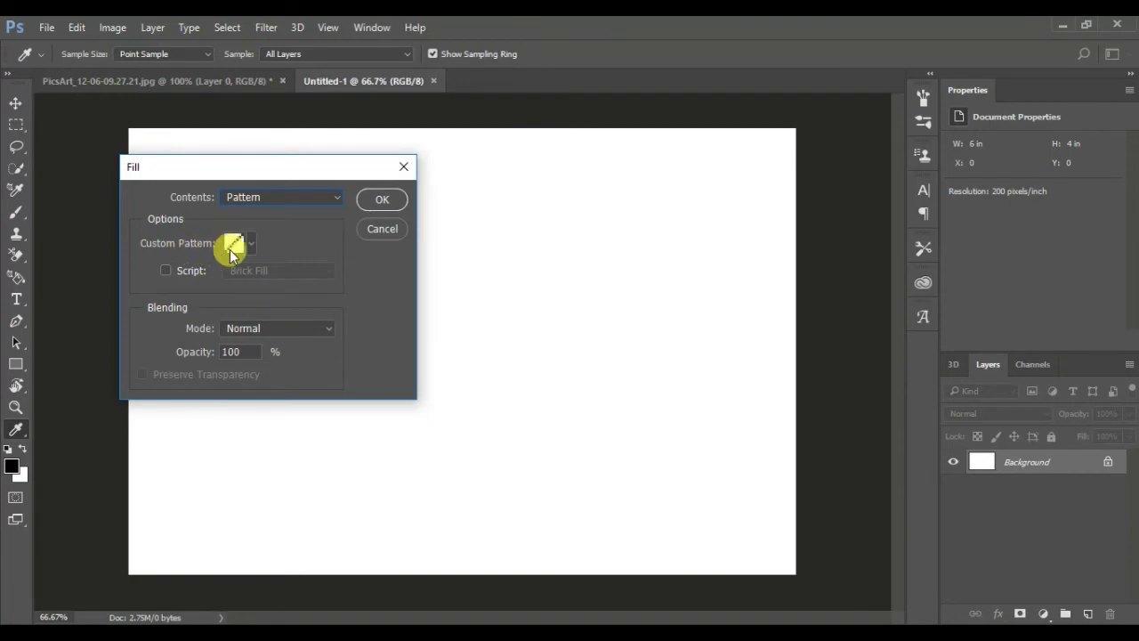
{"action": "left_click", "coordinate": [253, 247]}
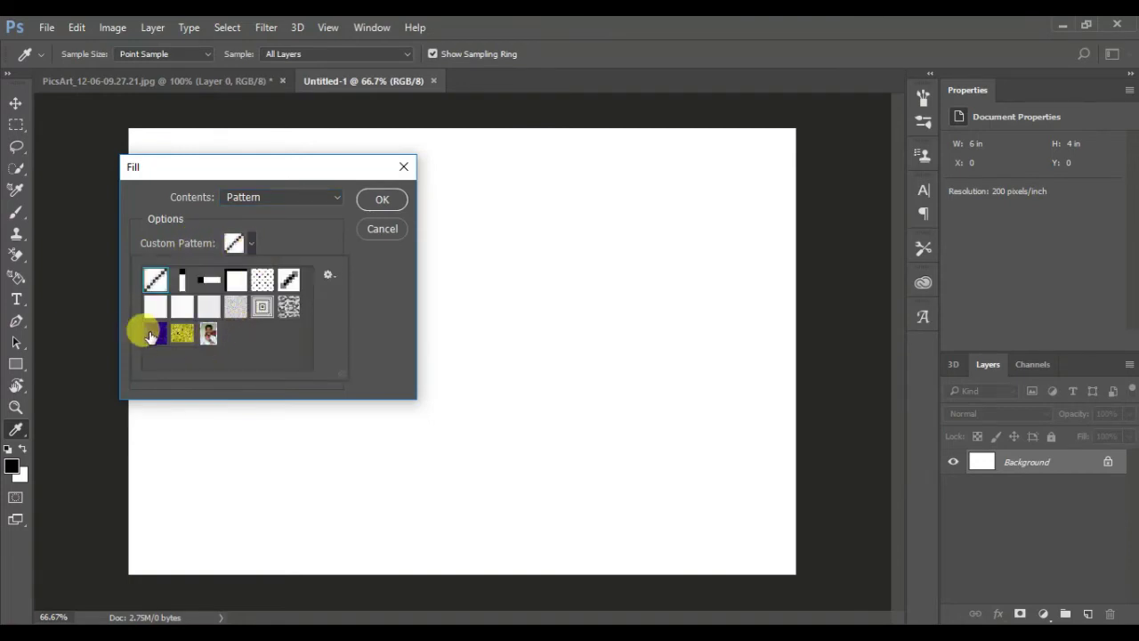
{"action": "left_click", "coordinate": [210, 335]}
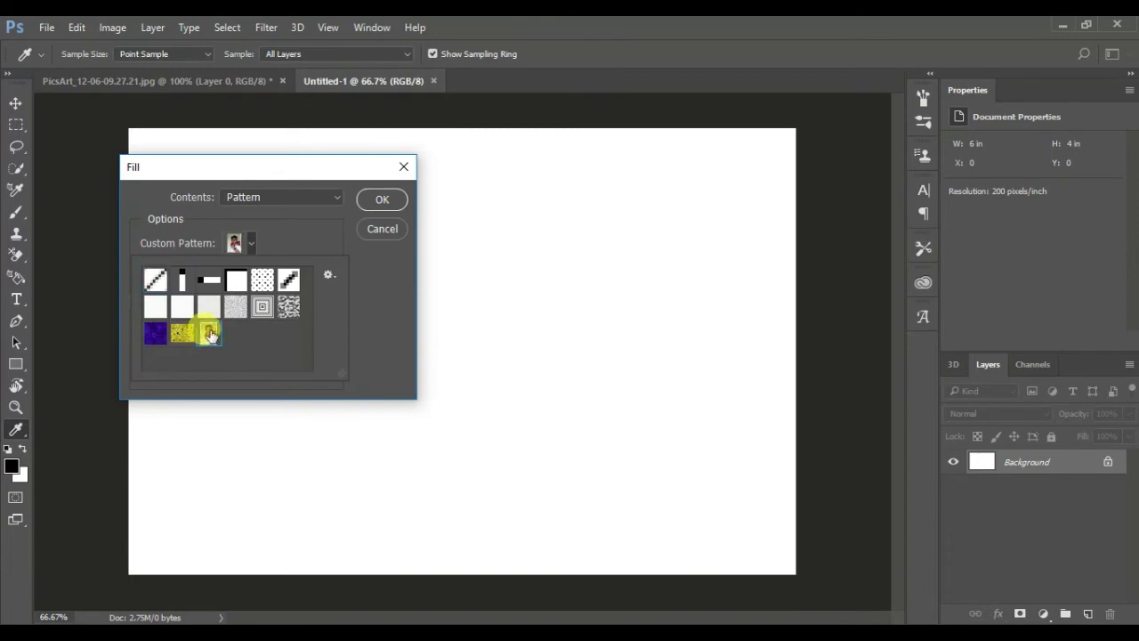
{"action": "left_click", "coordinate": [389, 199]}
{"action": "key", "text": "v"}
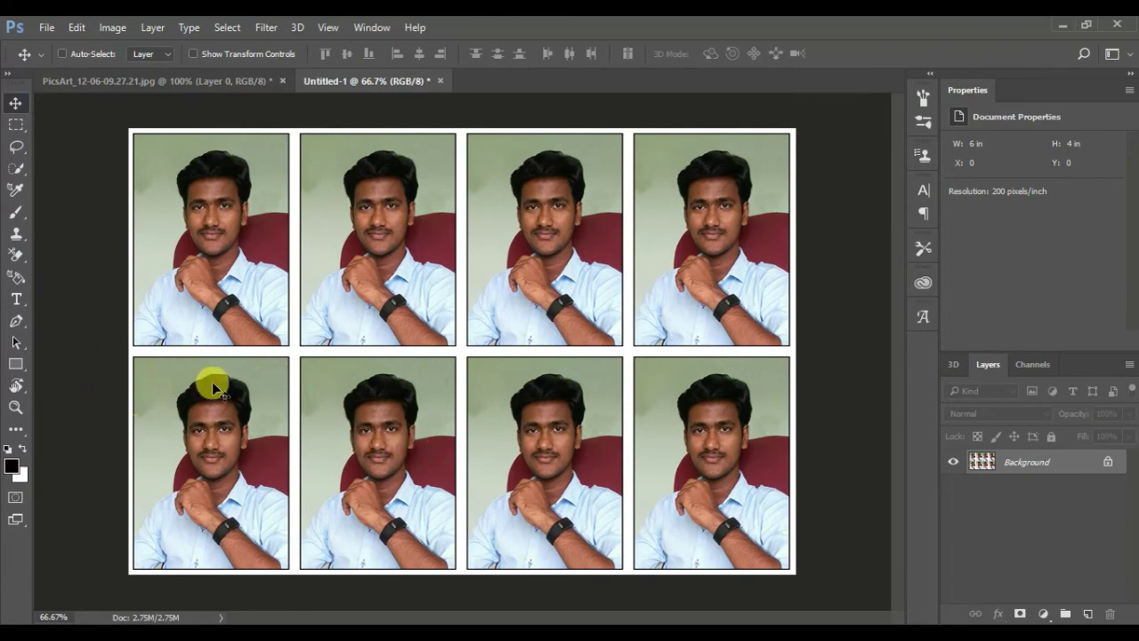
{"action": "left_click", "coordinate": [50, 31]}
Step: Create a new 1200 × 1600 px document at 200 ppi, a 6 × 8 in portrait sheet
{"action": "left_click", "coordinate": [55, 42]}
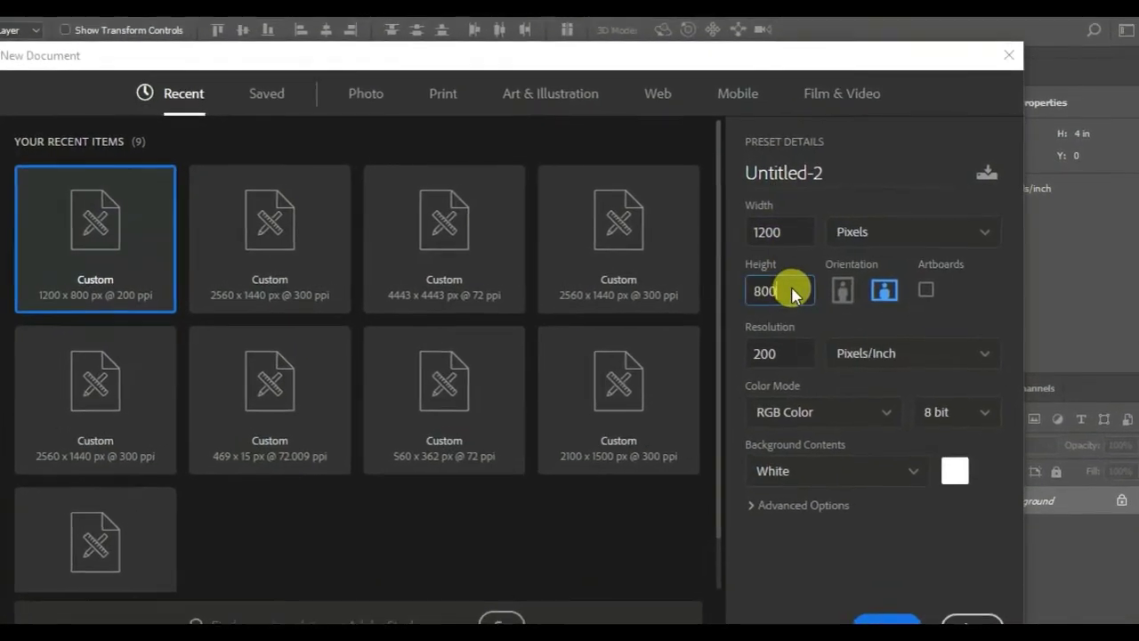
{"action": "double_click", "coordinate": [791, 293]}
{"action": "type", "text": "1"}
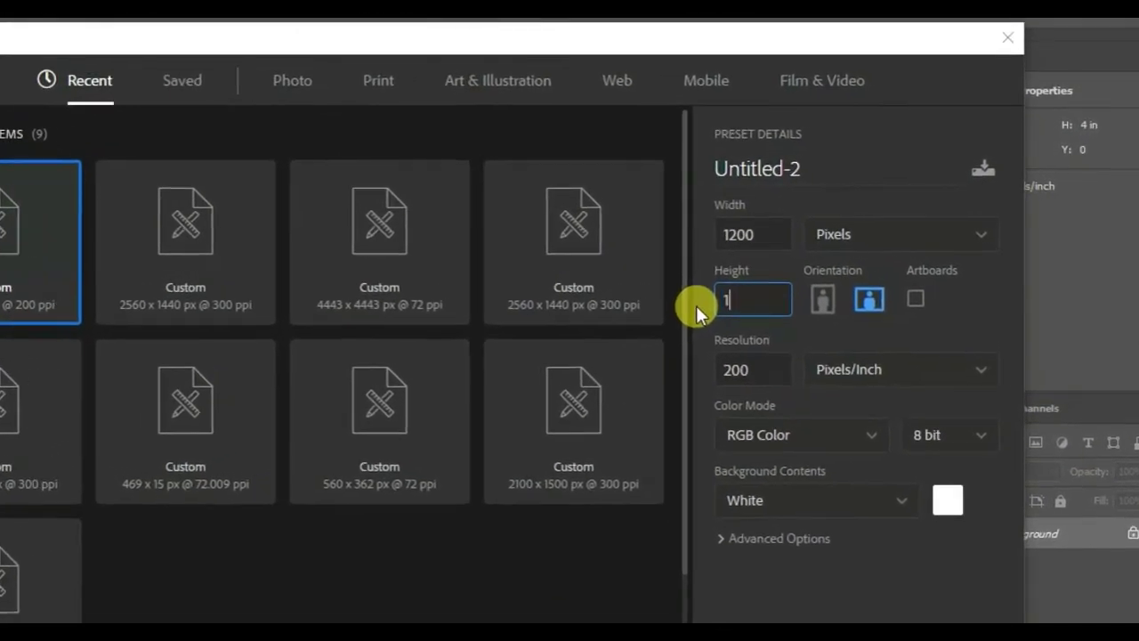
{"action": "type", "text": "600"}
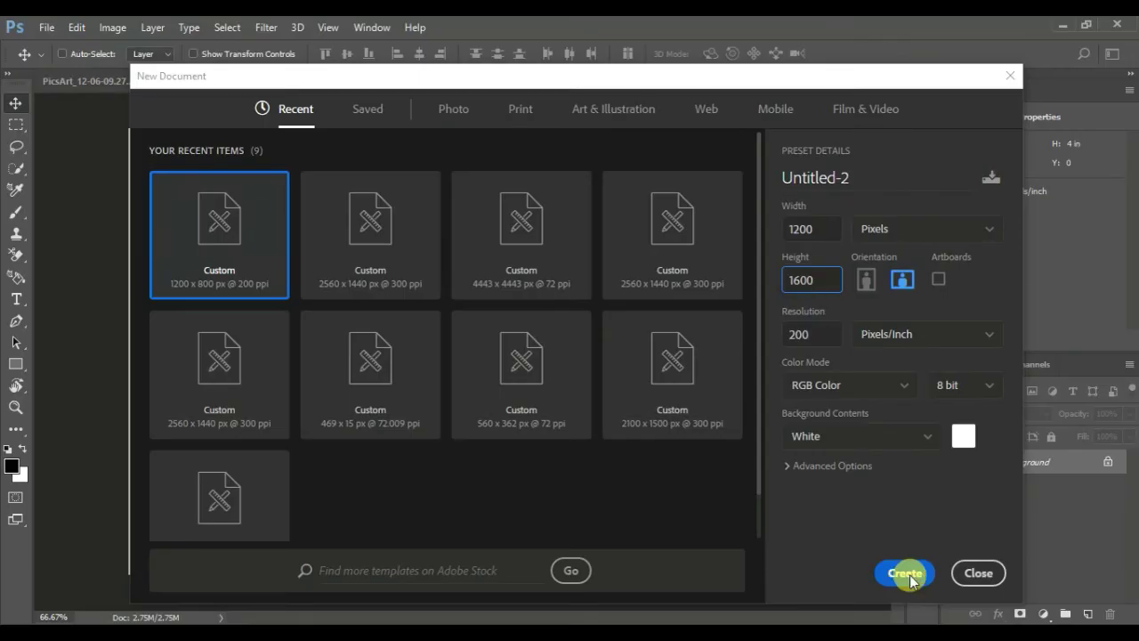
{"action": "left_click", "coordinate": [906, 573]}
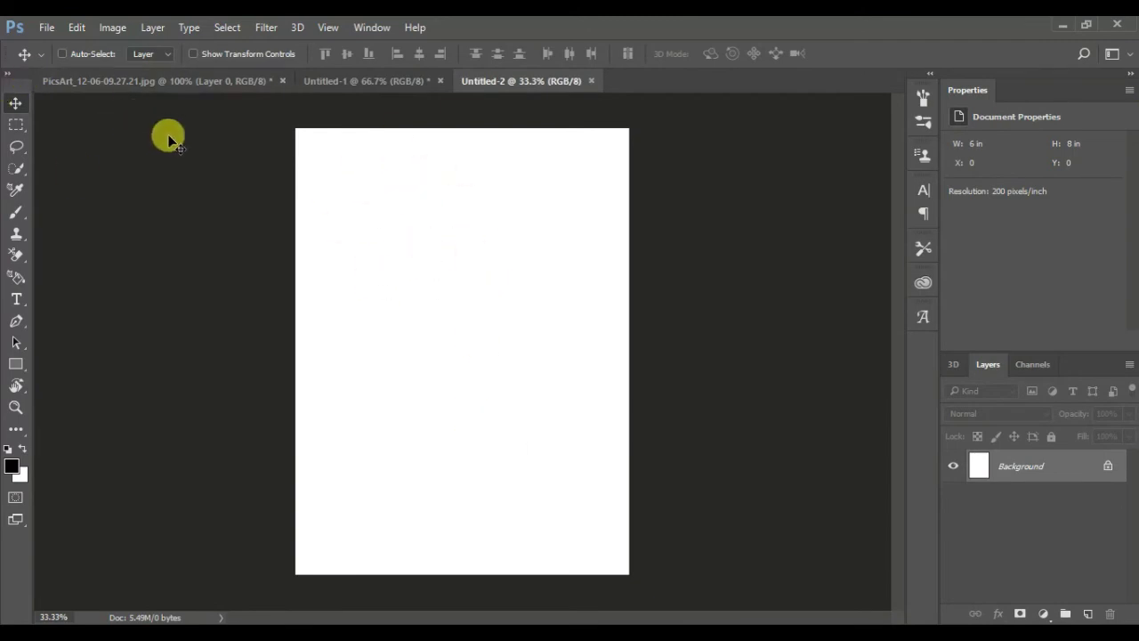
Step: Fill Untitled-2 with the passport photo pattern, then compare it against the Untitled-1 sheet
{"action": "left_click", "coordinate": [77, 28]}
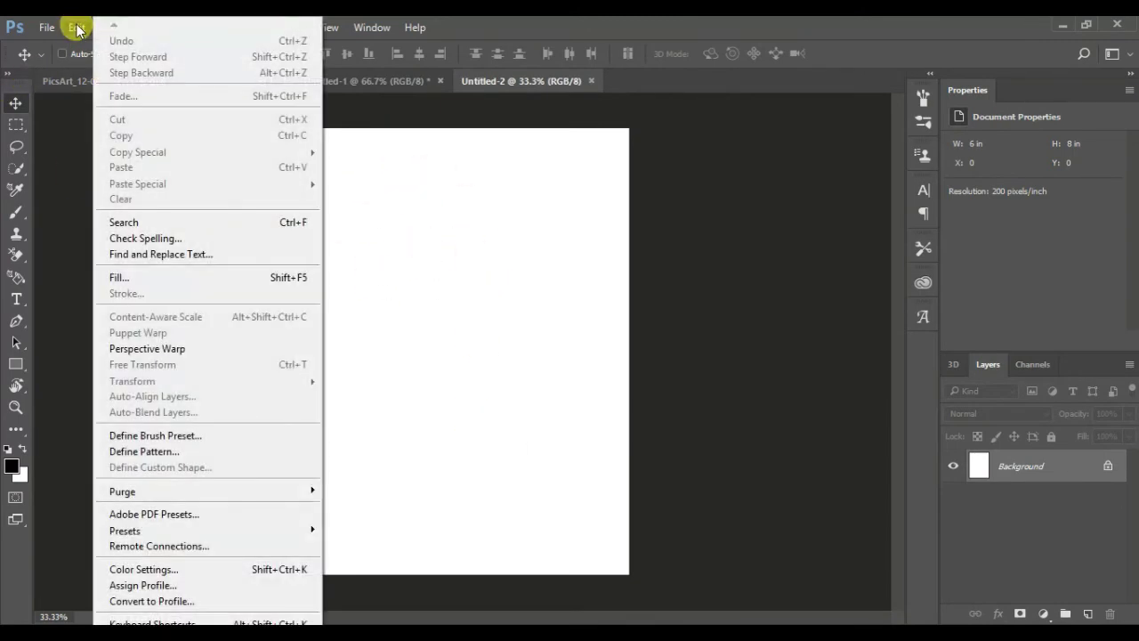
{"action": "left_click", "coordinate": [218, 276]}
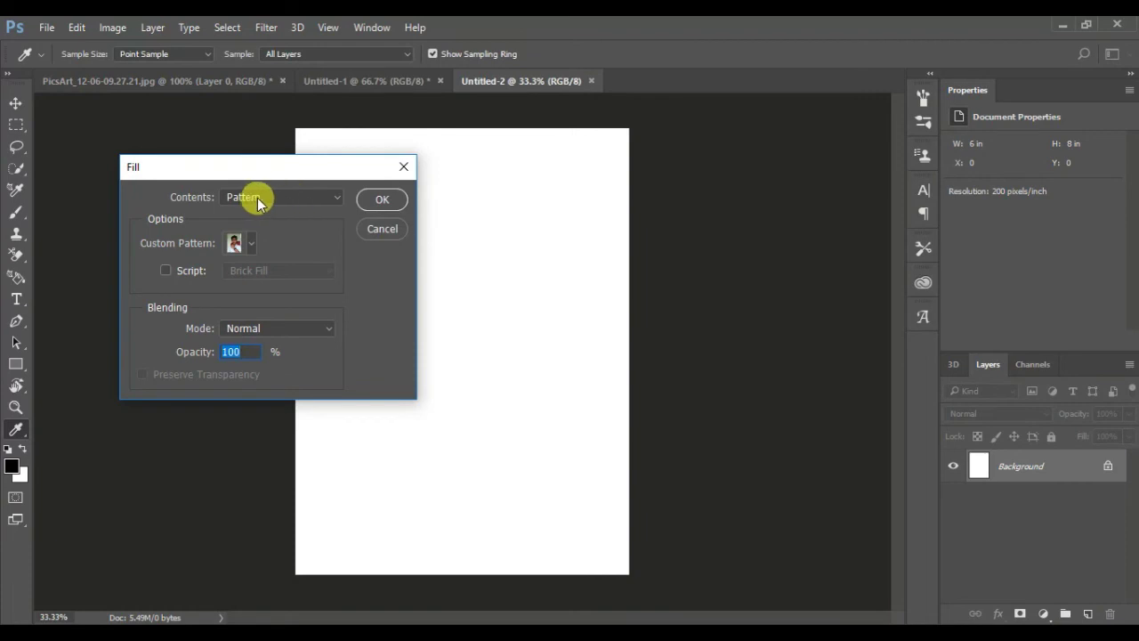
{"action": "left_click", "coordinate": [254, 249]}
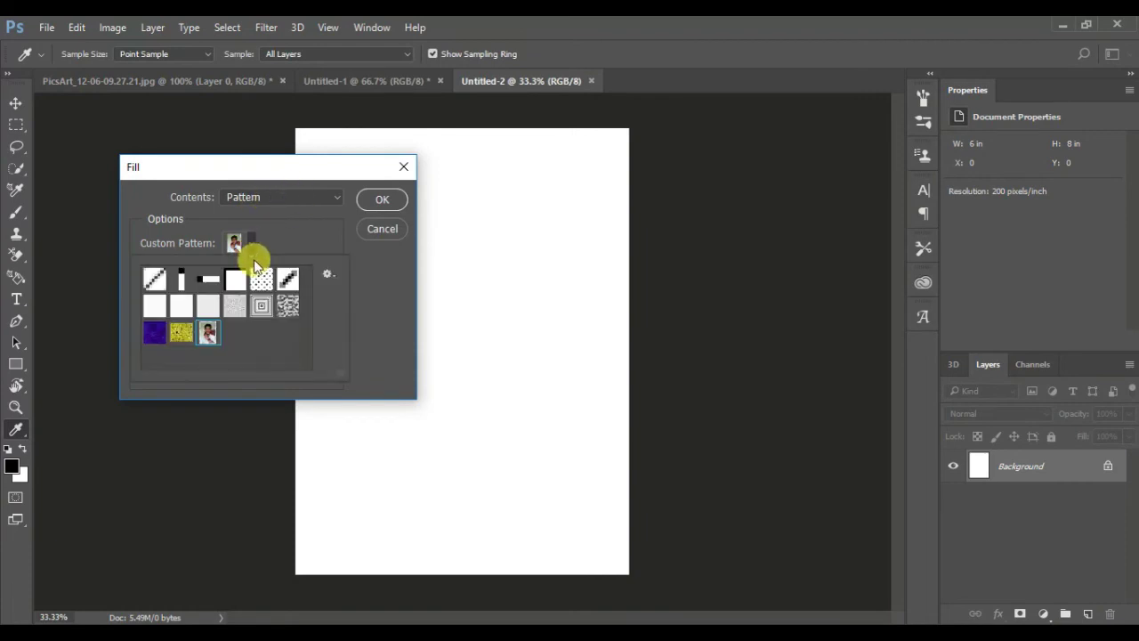
{"action": "left_click", "coordinate": [383, 200]}
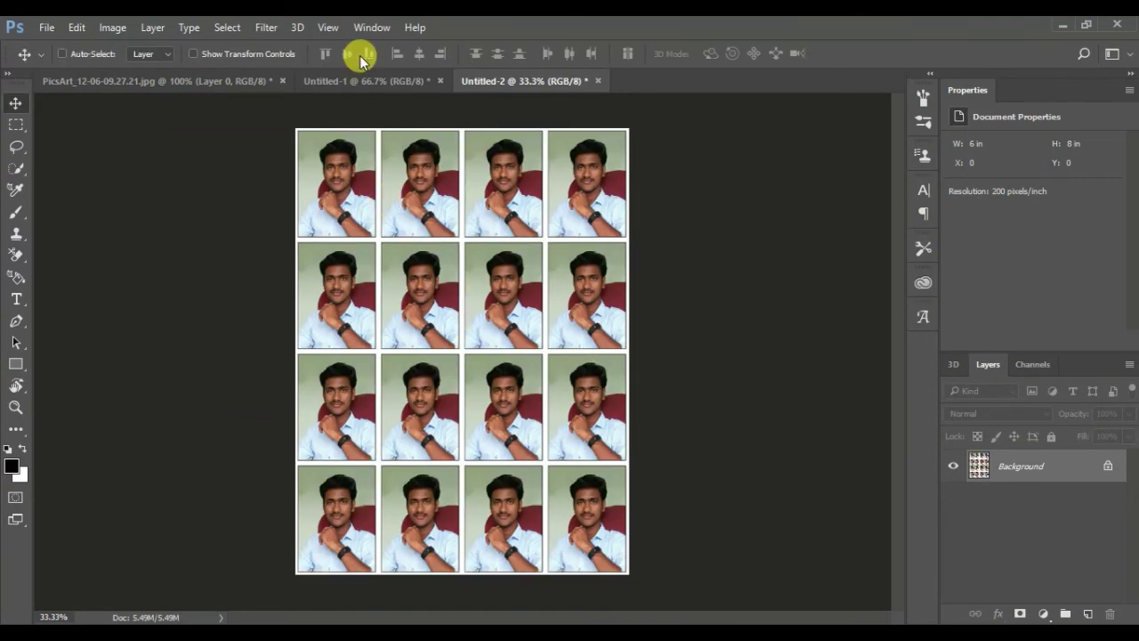
{"action": "left_click", "coordinate": [386, 85]}
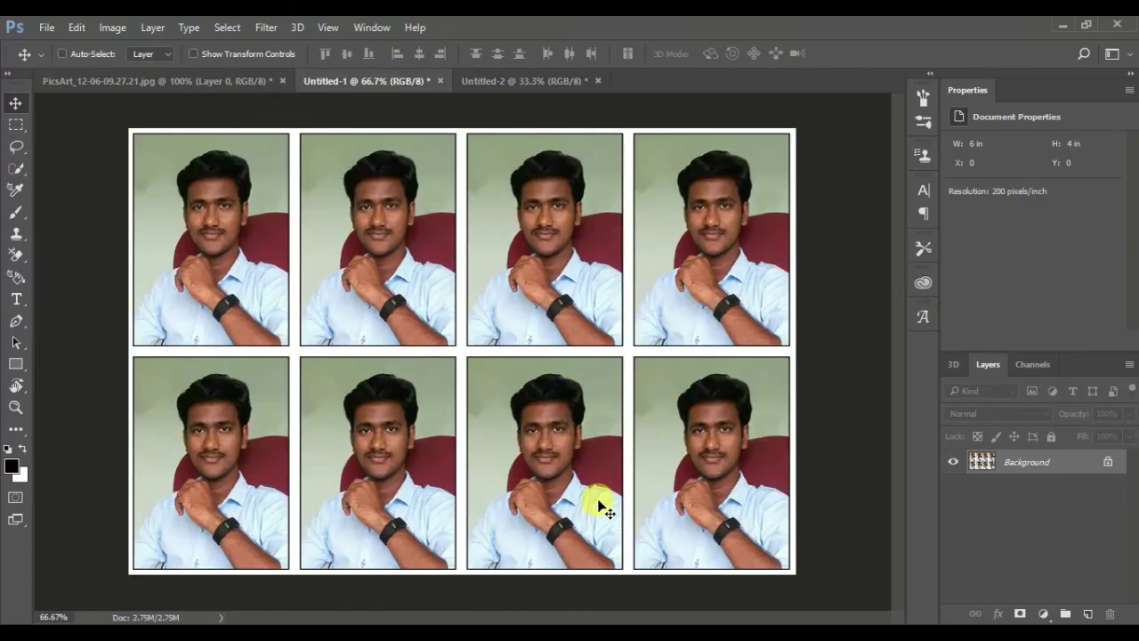
{"action": "left_click", "coordinate": [531, 81]}
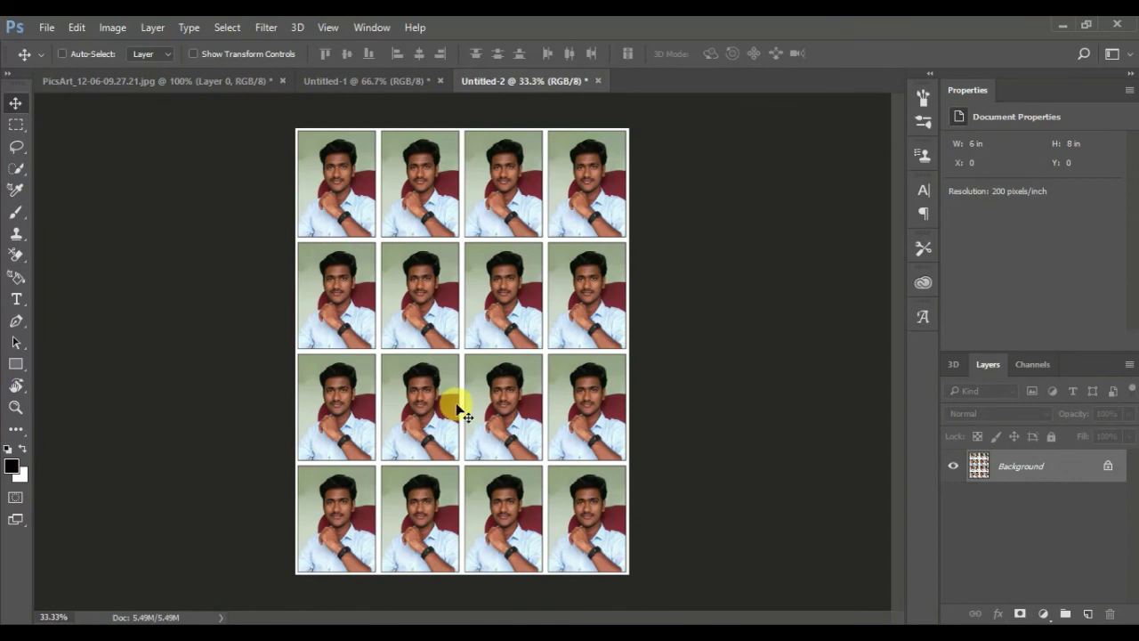
Step: Save Untitled-2 as a JPEG (*.JPG;*.JPEG;*.JPE) in the Camera Roll folder
{"action": "left_click", "coordinate": [46, 27]}
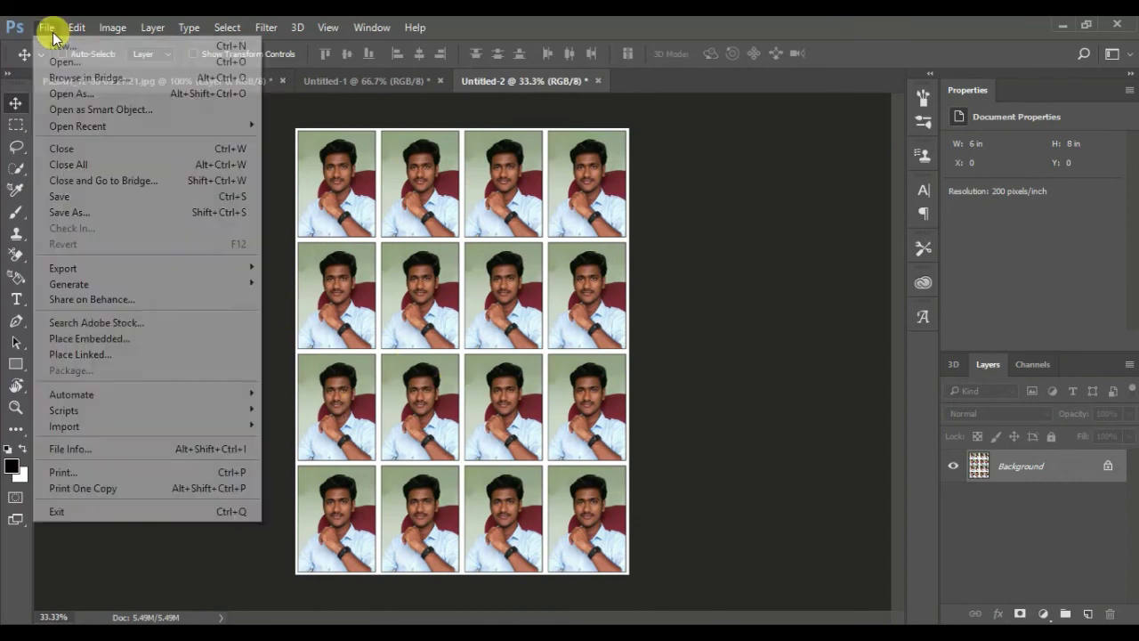
{"action": "left_click", "coordinate": [84, 195]}
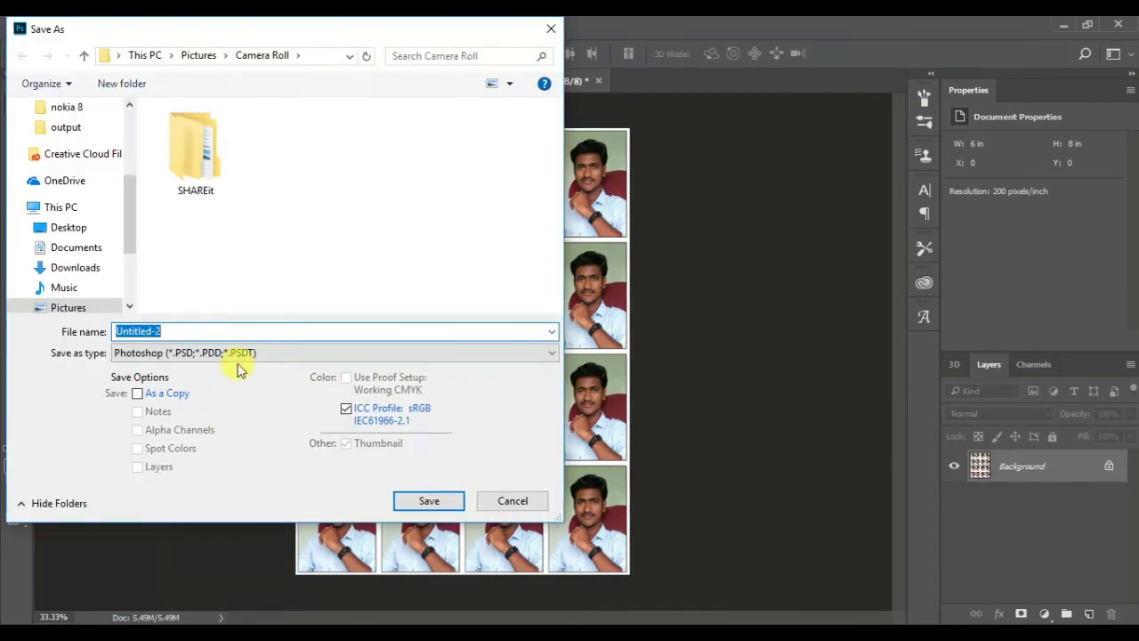
{"action": "left_click", "coordinate": [252, 353]}
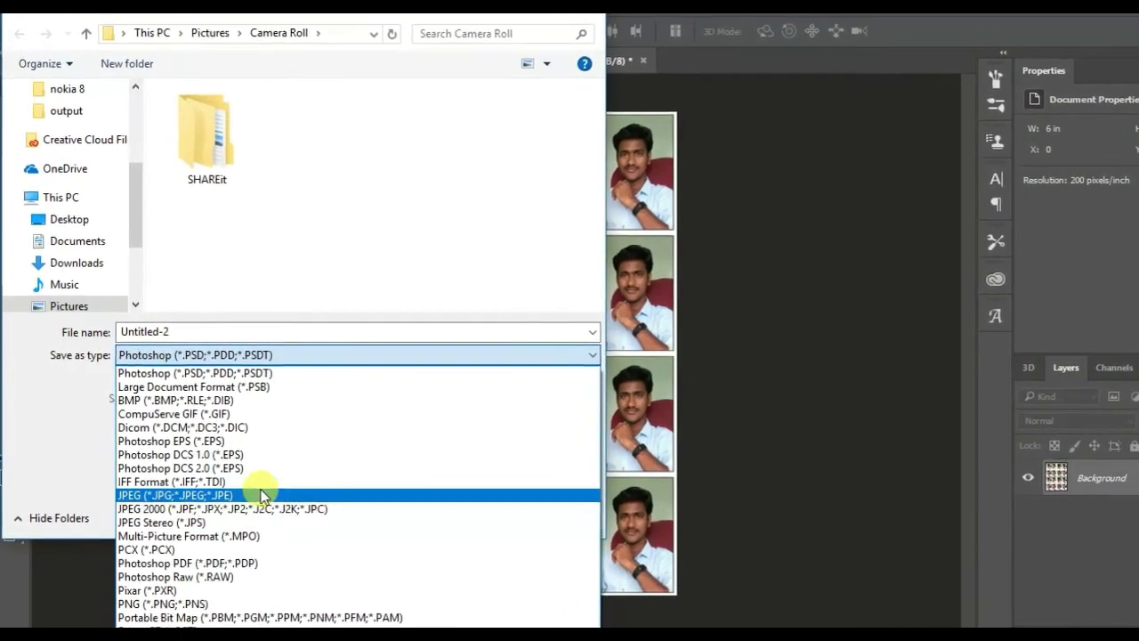
{"action": "left_click", "coordinate": [185, 492]}
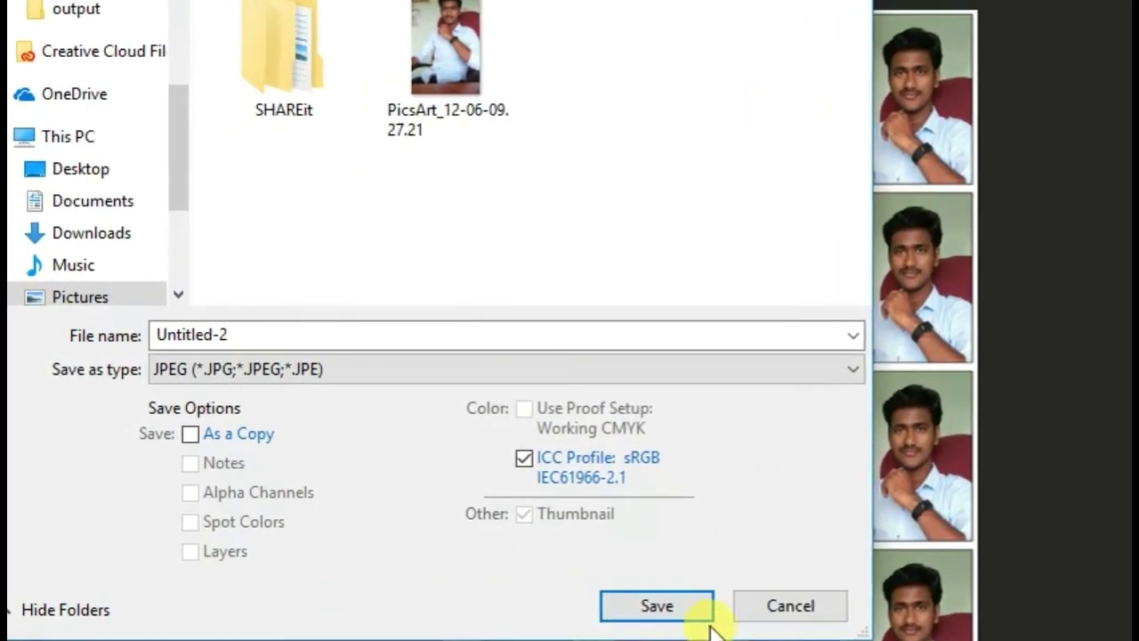
{"action": "left_click", "coordinate": [772, 603]}
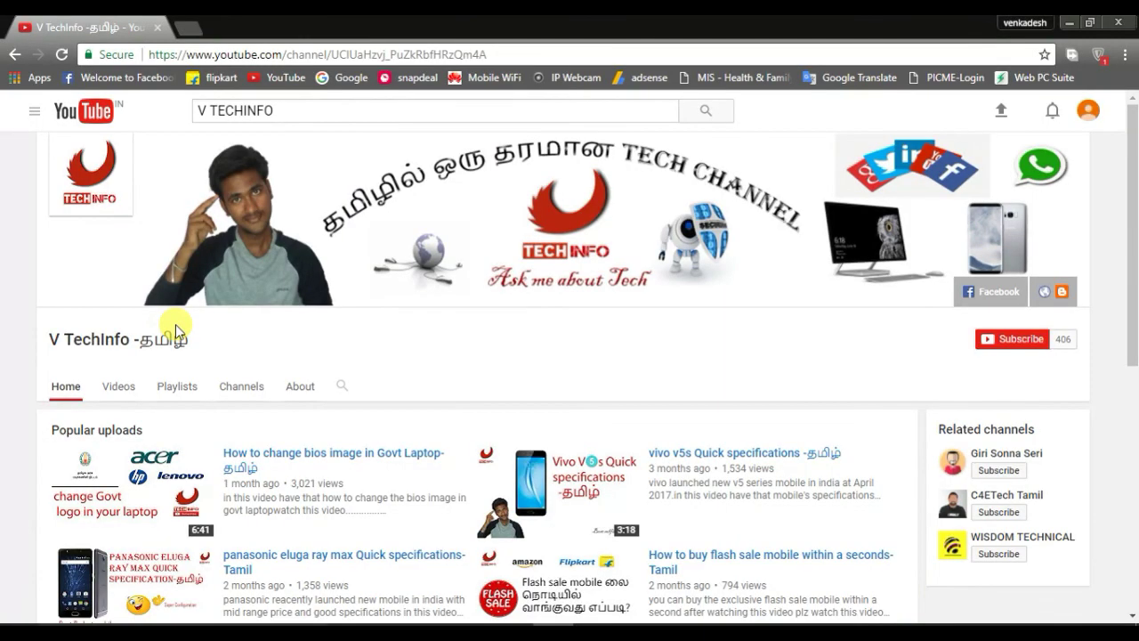